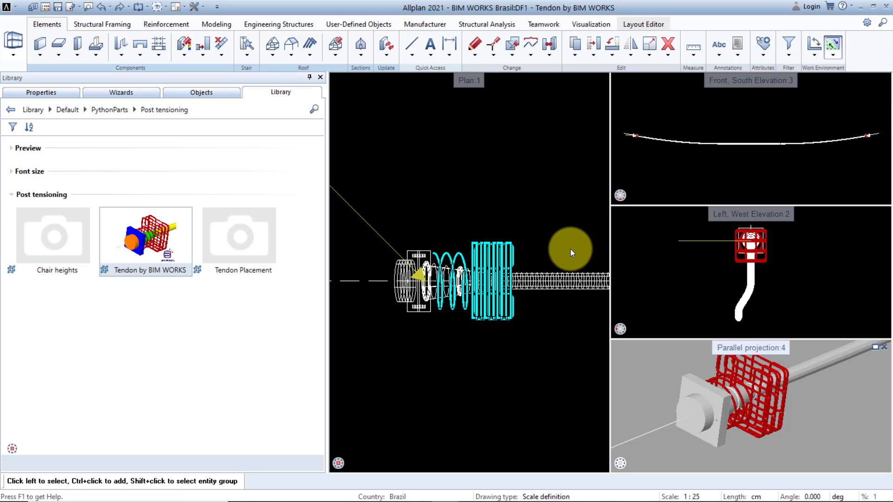
Open the tendon's sheath settings for editing and toggle the sheath model off and on again.
double_click(556, 278)
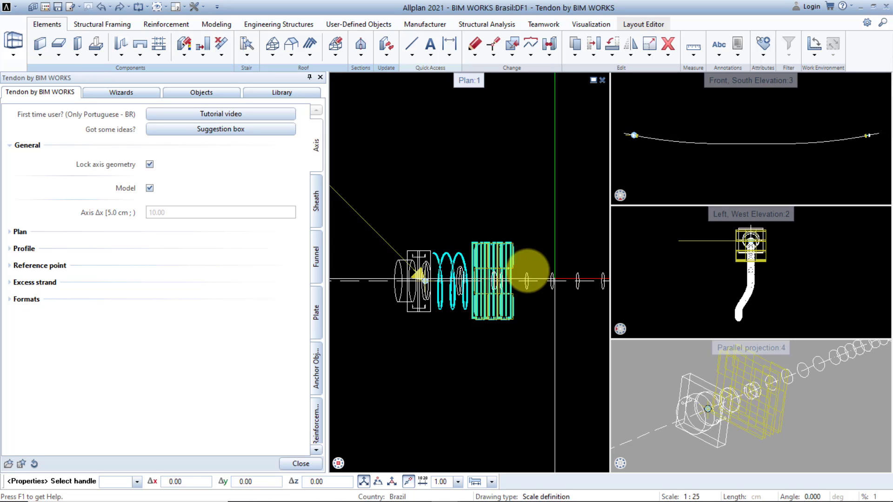
click(317, 215)
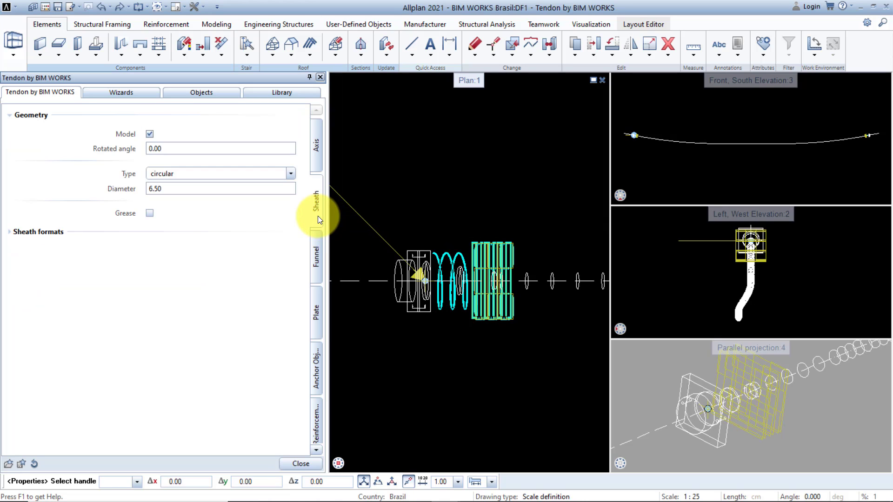
click(150, 135)
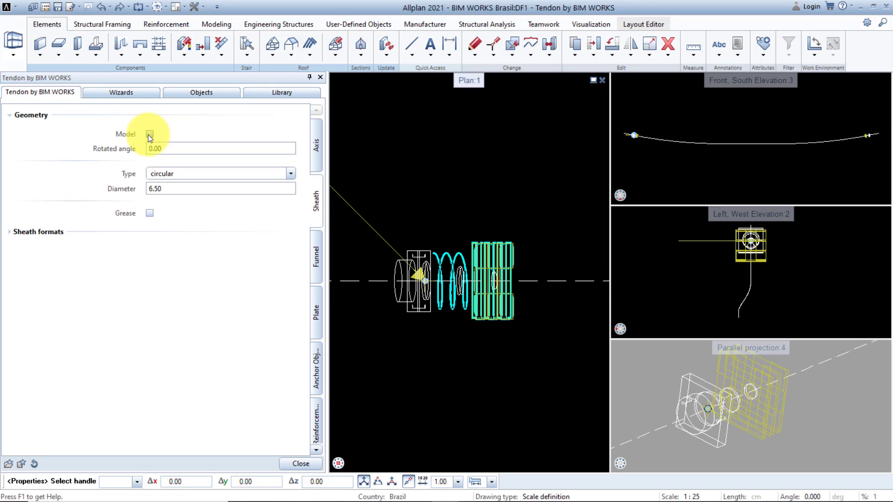
click(150, 135)
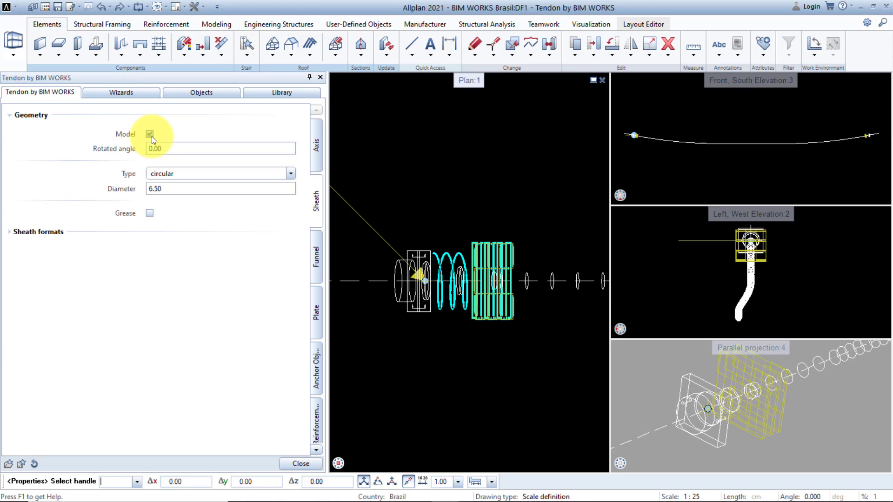
Set the sheath's rotated angle to 30.
click(170, 147)
double_click(170, 148)
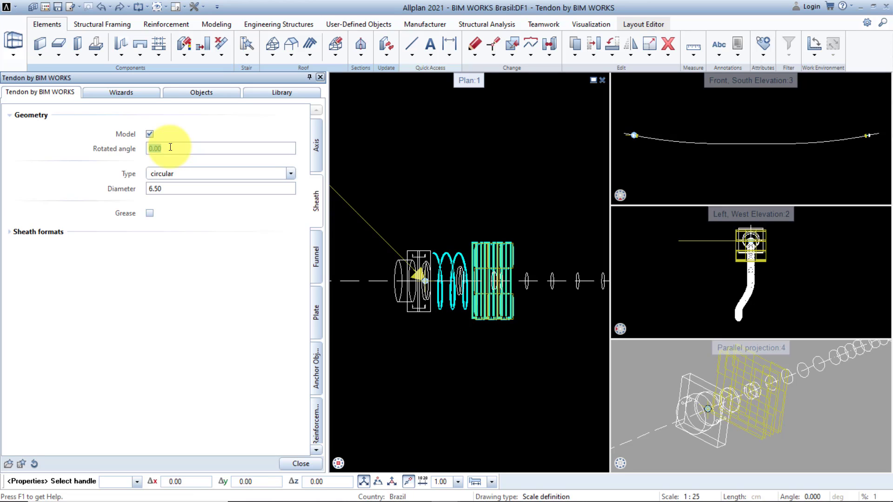
text(30)
key(Return)
Change the sheath type to rectangular and set its Y dimension to 30.
click(199, 174)
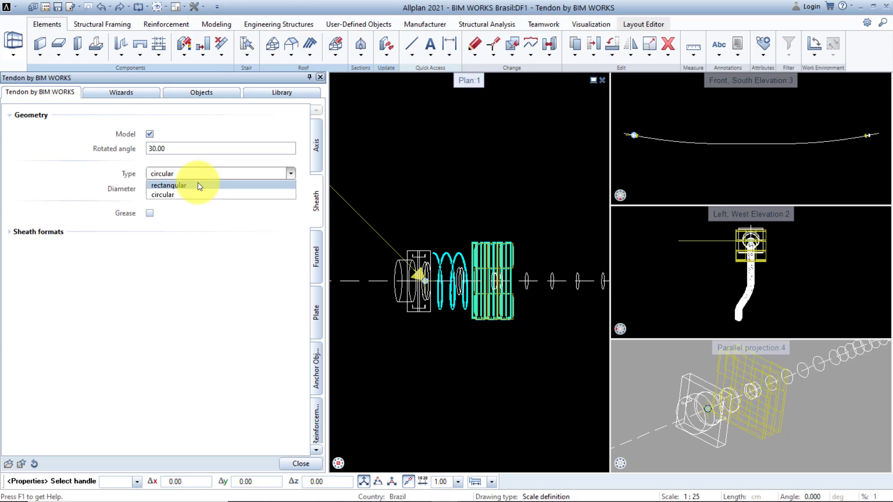
click(199, 185)
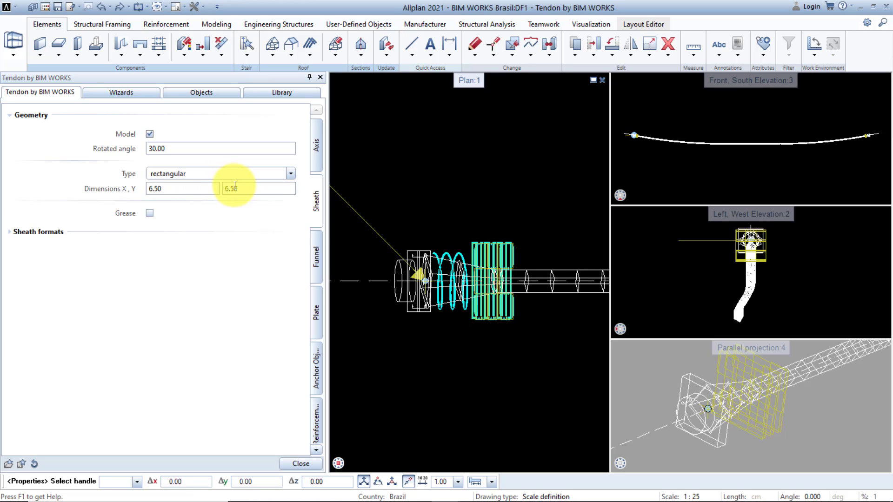
text(30)
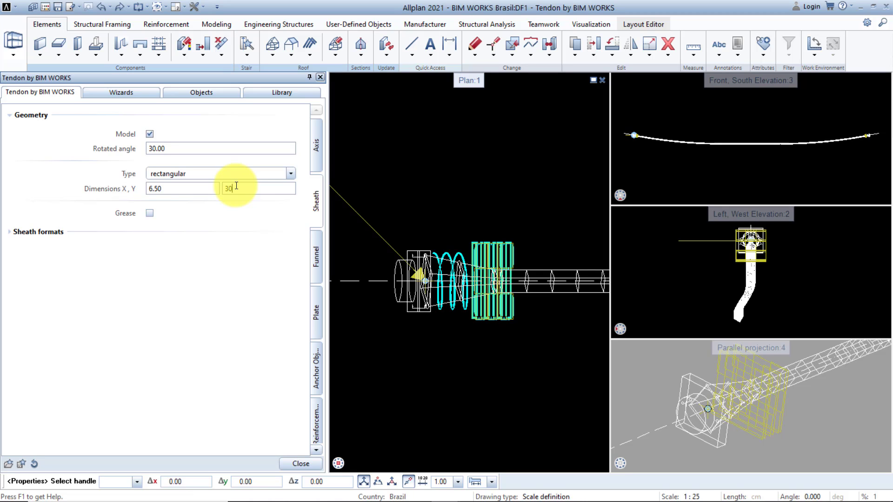
key(Return)
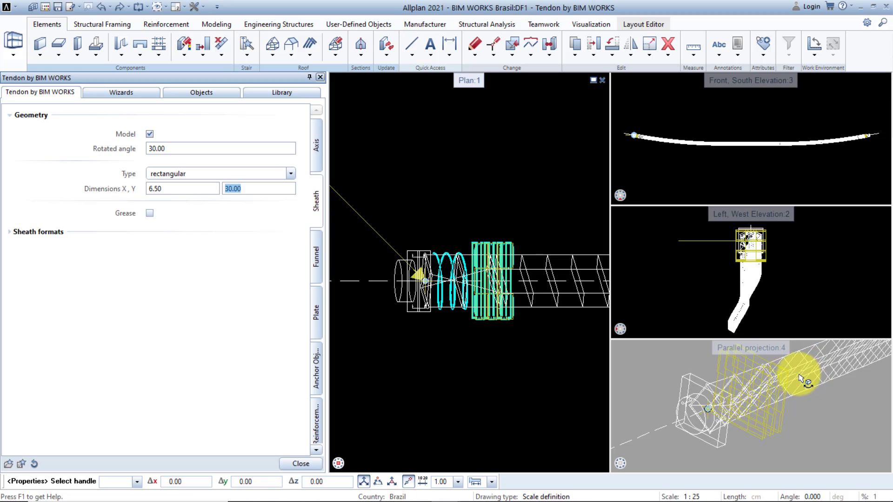
Set the sheath's rotated angle back to 0 and its type back to circular.
click(164, 149)
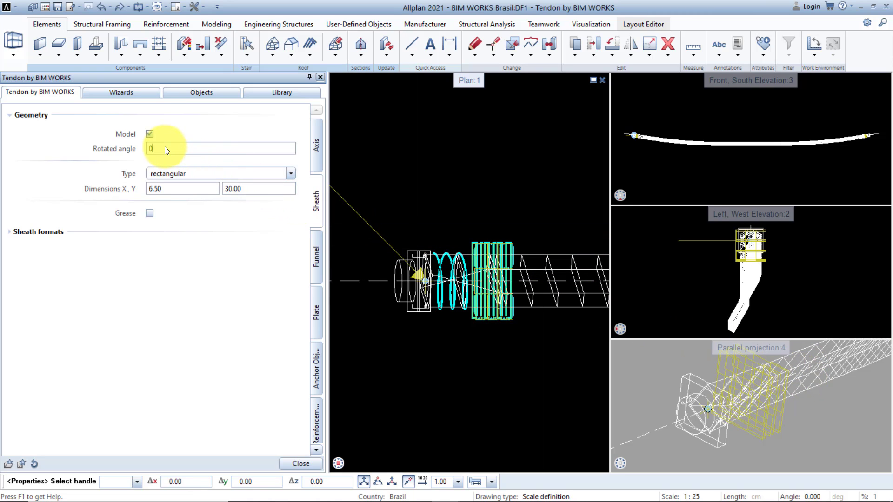
text(0)
key(Return)
click(183, 173)
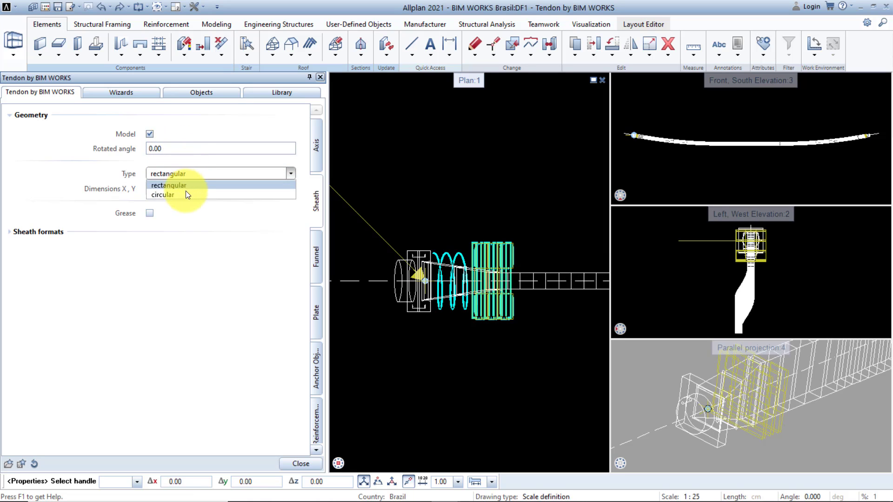
click(186, 194)
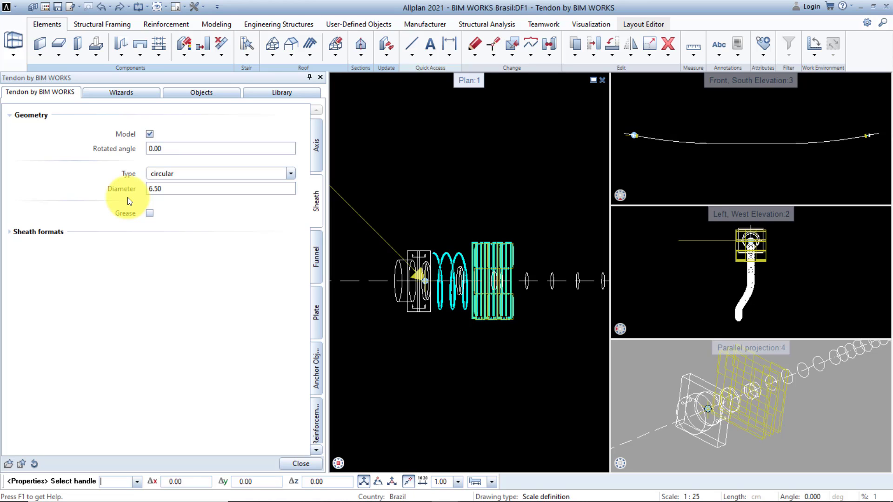
Enable grease for the sheath and set the sheath thickness to 1.
click(149, 214)
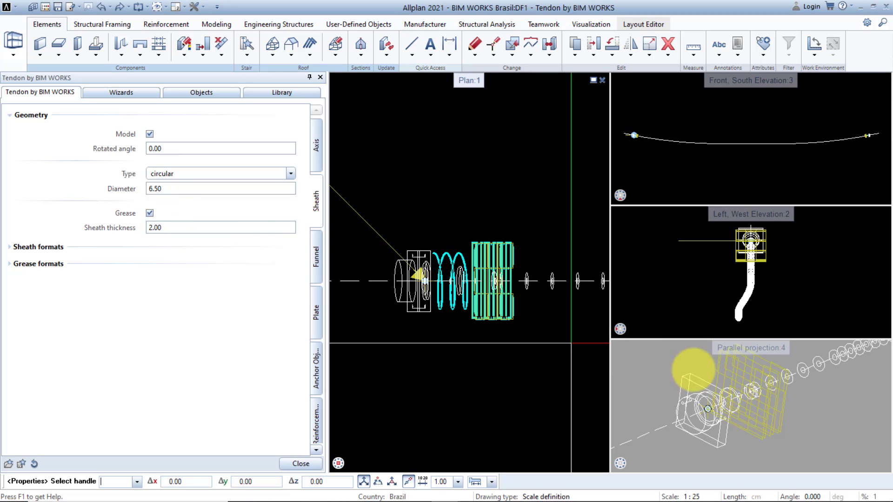
scroll(819, 370, up, 3)
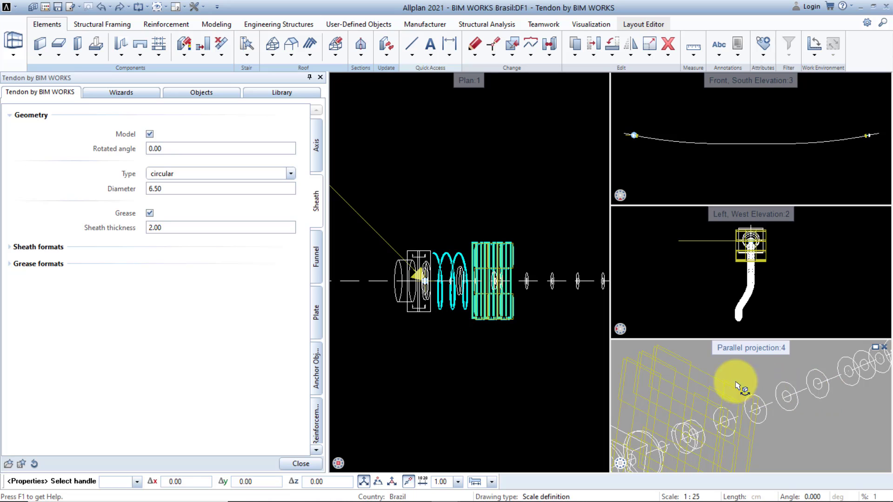
click(183, 226)
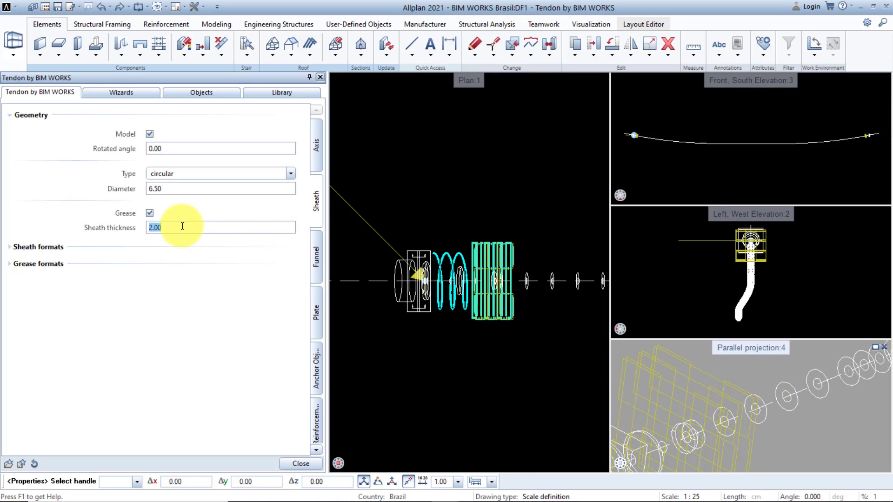
text(1)
key(Return)
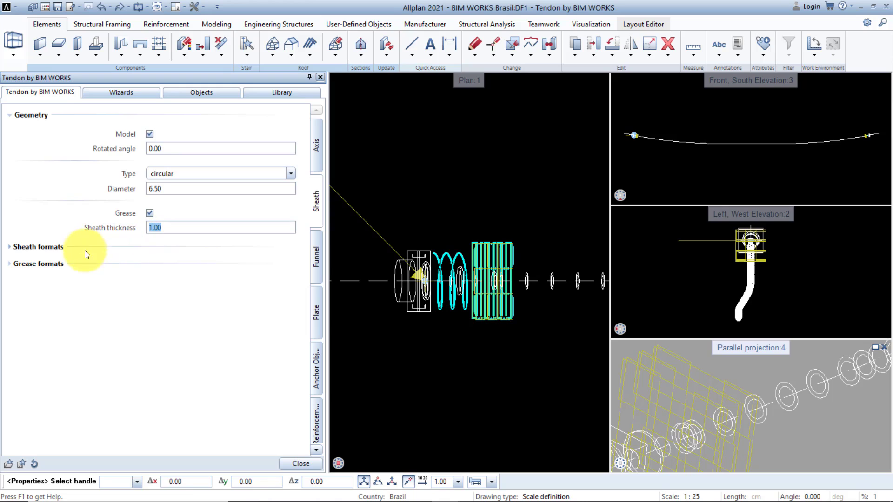
Set the sheath's line color to 2 (yellow) in its format settings.
click(56, 248)
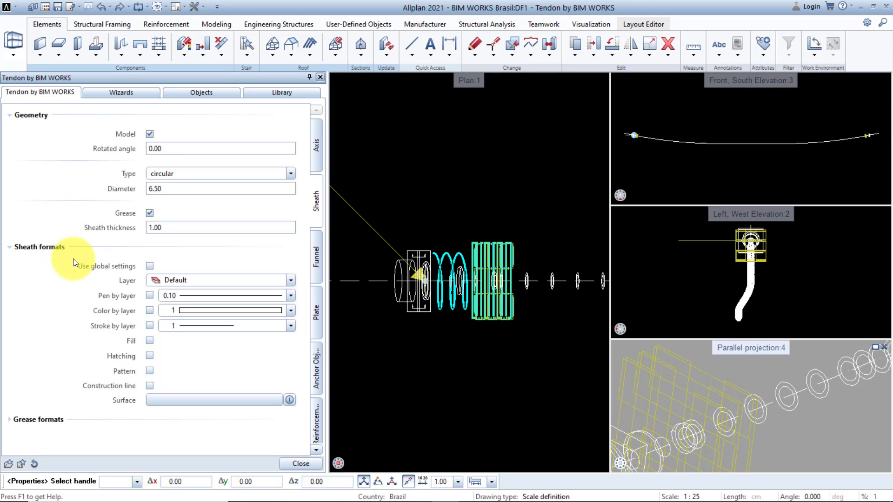
click(164, 311)
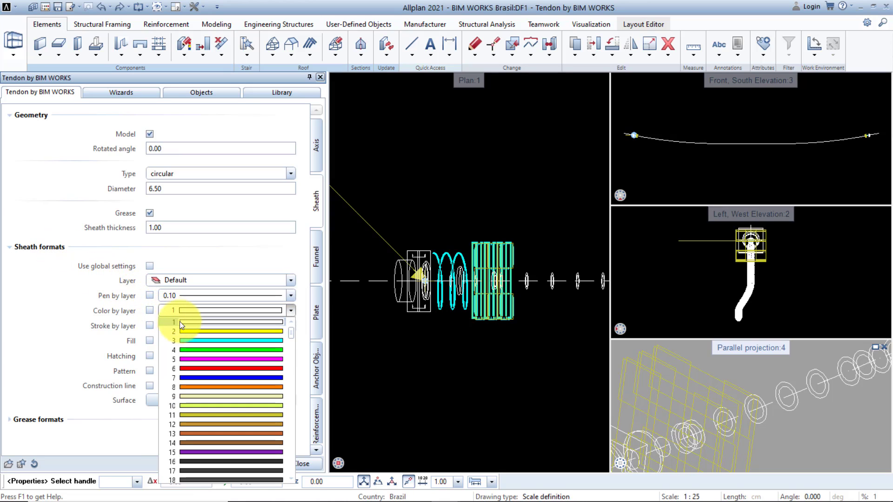
click(188, 331)
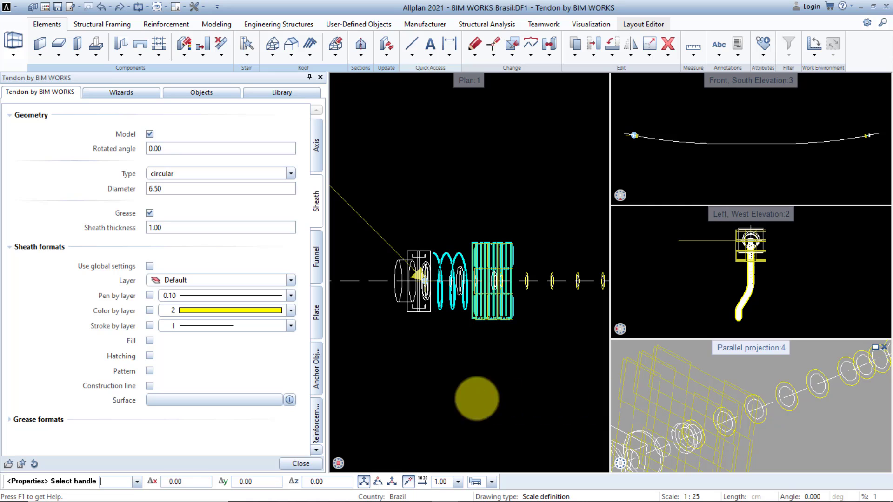
Try hatching style 3 in the grease formats, and turn the grease hatching off again.
click(56, 419)
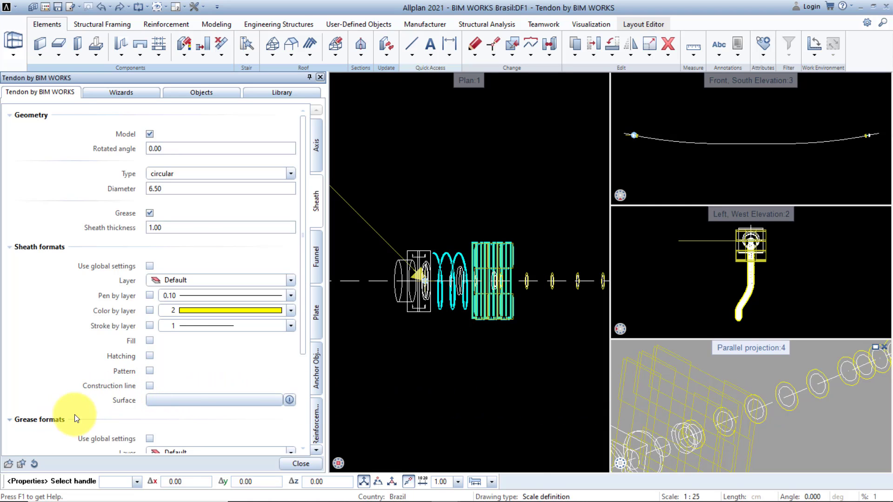
scroll(122, 400, down, 3)
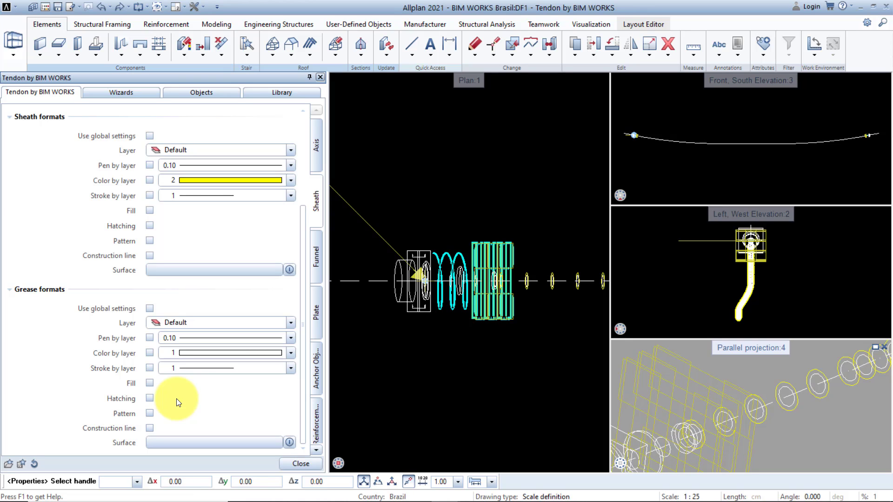
click(150, 398)
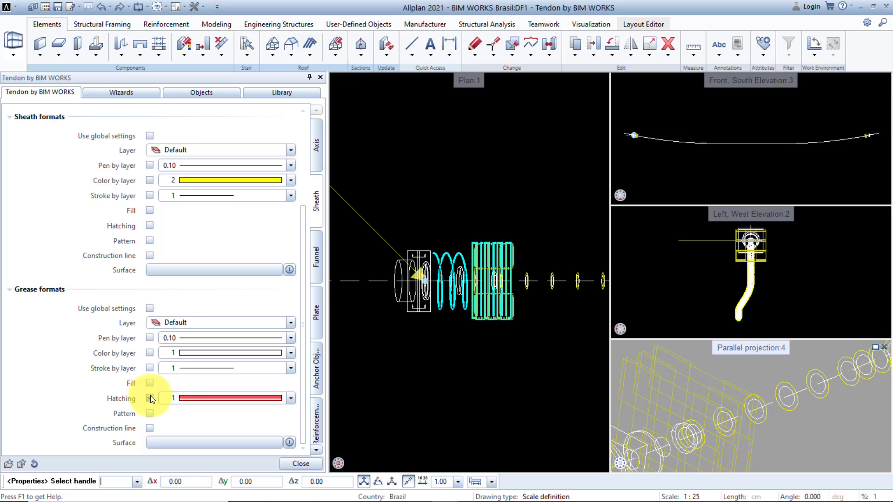
click(191, 400)
scroll(201, 314, up, 3)
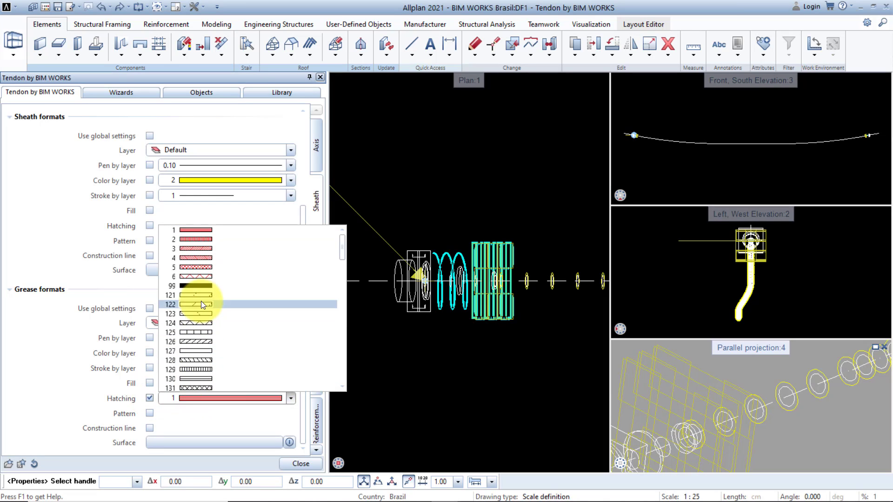
click(204, 248)
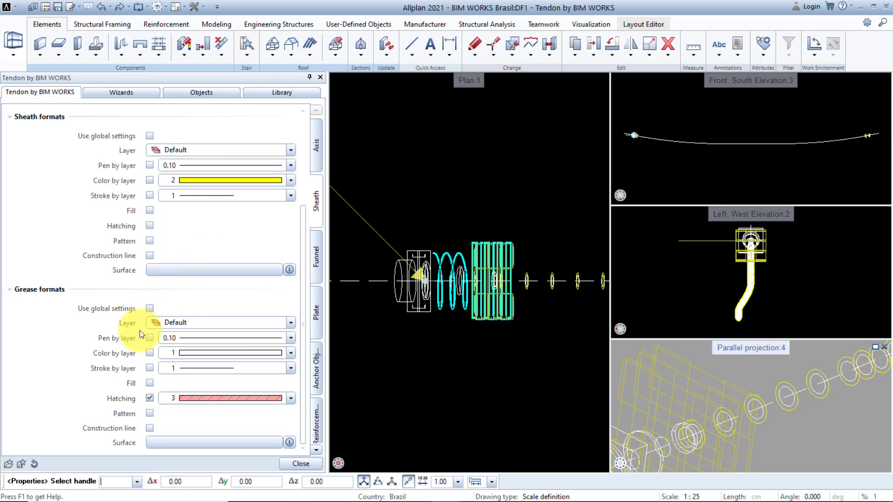
click(149, 398)
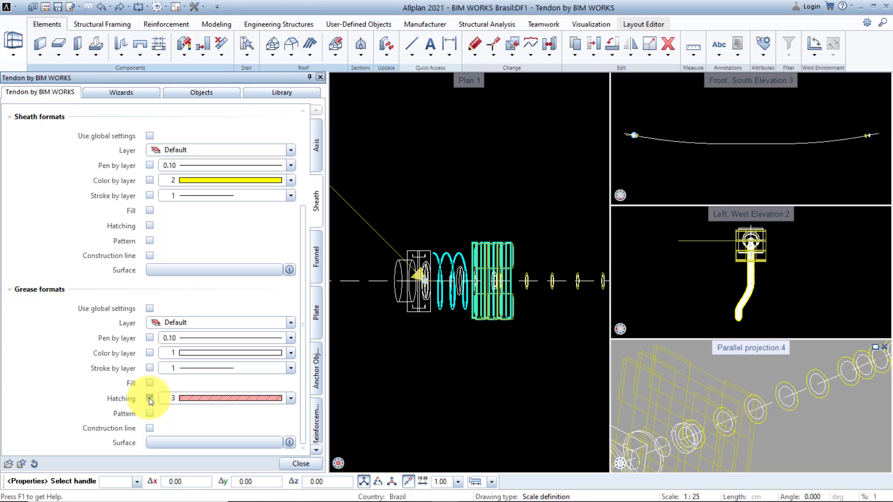
click(148, 397)
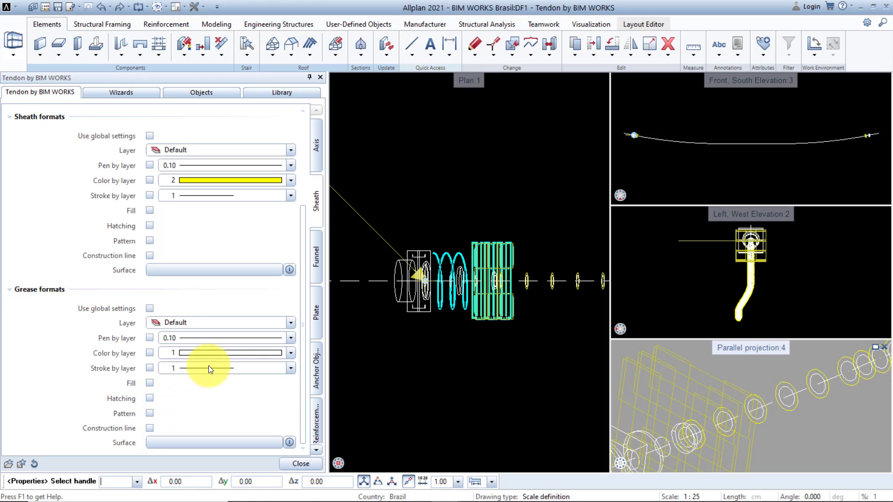
Review the start funnel's diameter, length, number of rings and ring diameter settings.
click(316, 267)
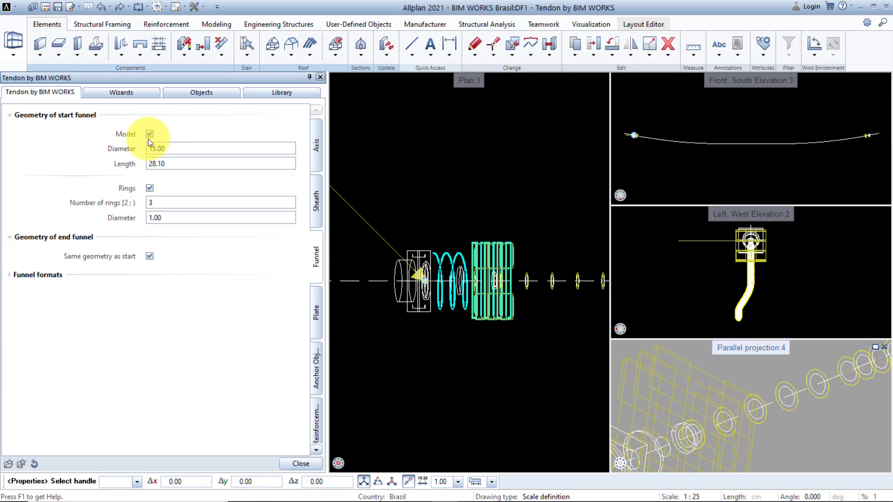
click(175, 148)
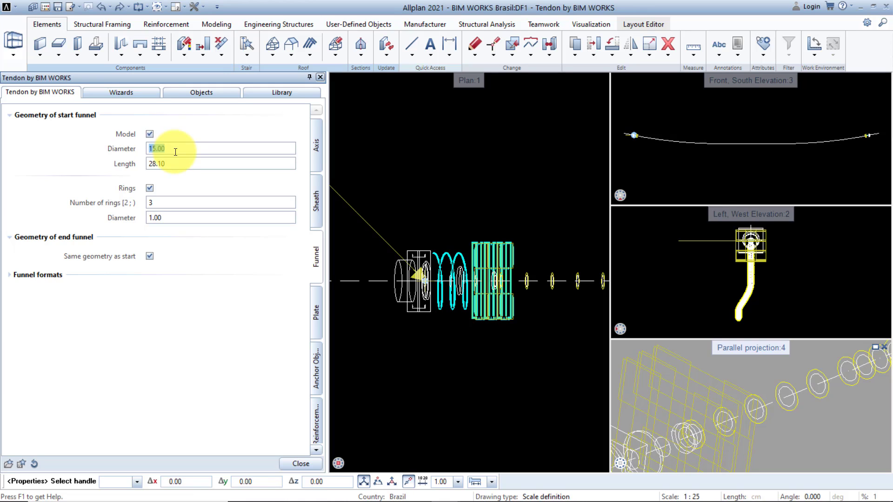
click(176, 163)
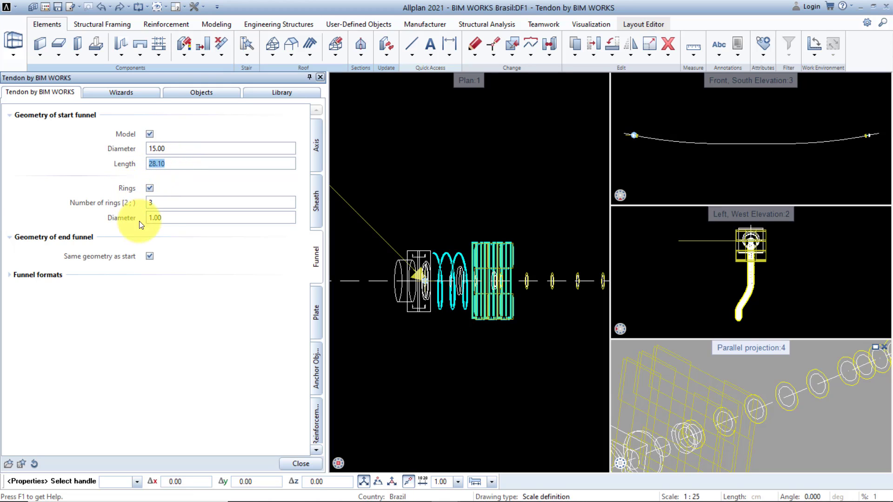
click(171, 205)
key(Tab)
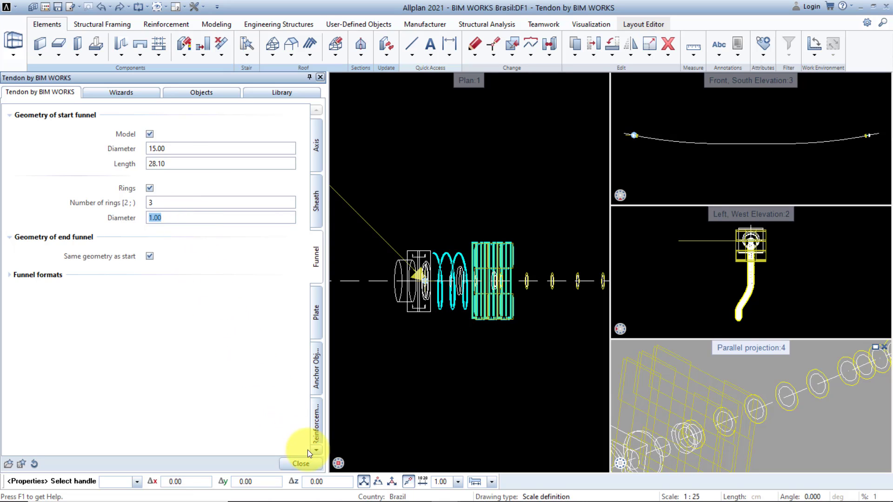
Apply the tendon changes and examine the funnel and its rings in the parallel projection.
click(313, 462)
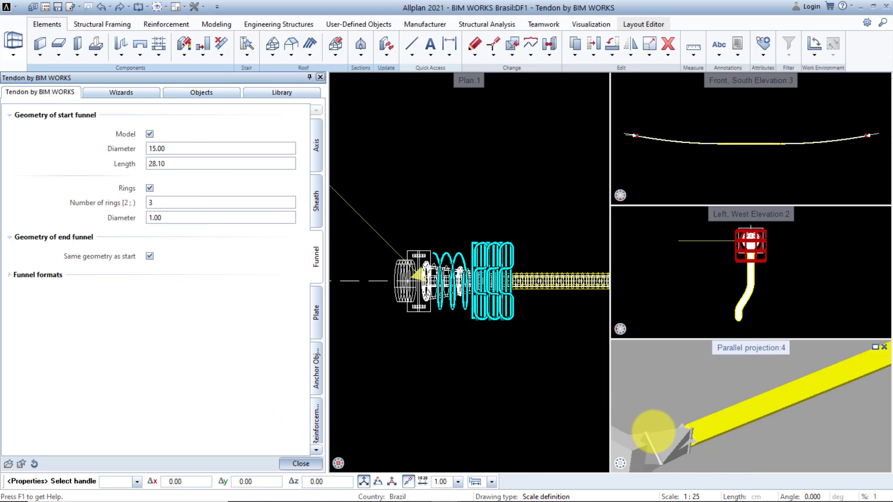
scroll(661, 431, up, 5)
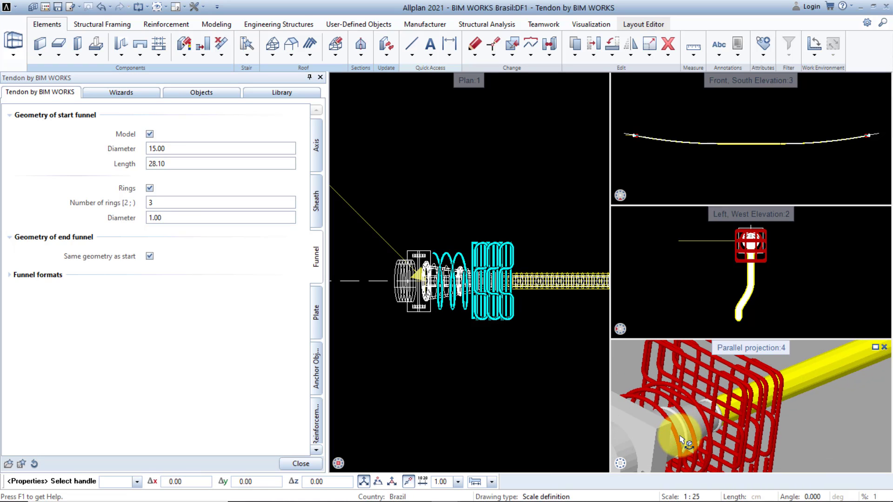
key(Escape)
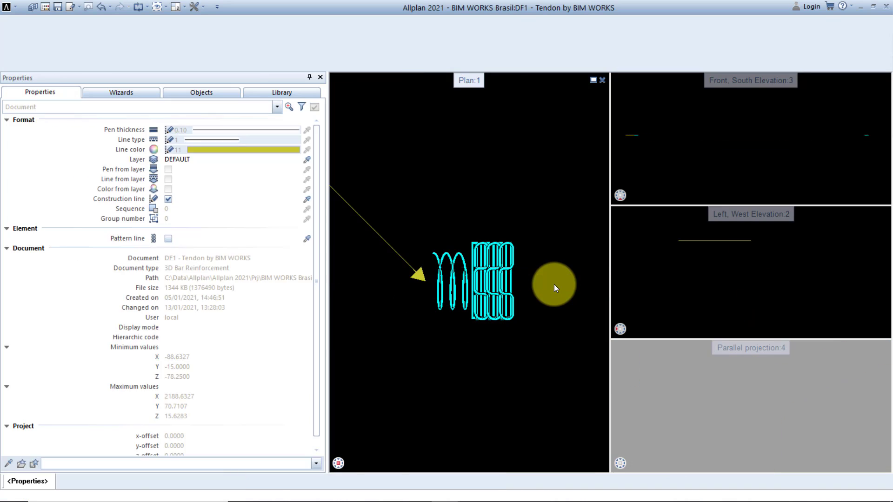
Reopen the tendon's parameters and review the end funnel geometry option and the funnel format settings.
double_click(554, 284)
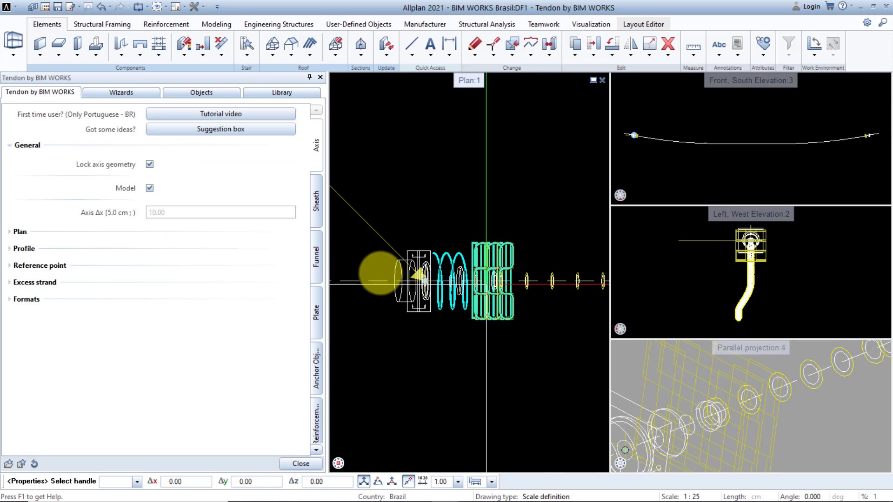
click(315, 257)
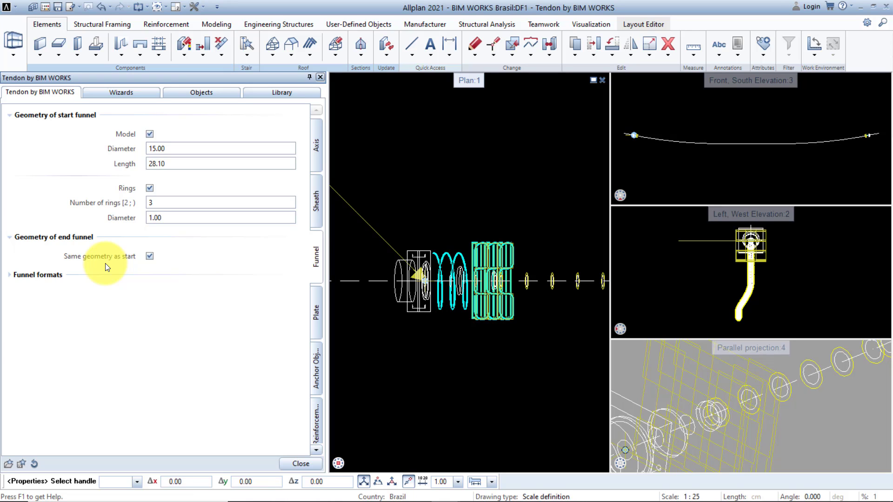
click(47, 277)
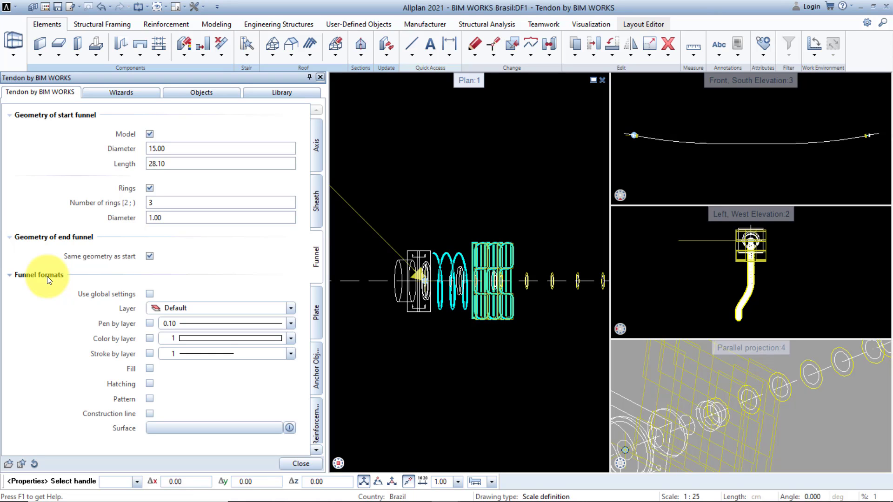
Review the start plate's type options, X and Y dimensions and thickness, and examine the plate's pin holes in the parallel projection.
click(316, 311)
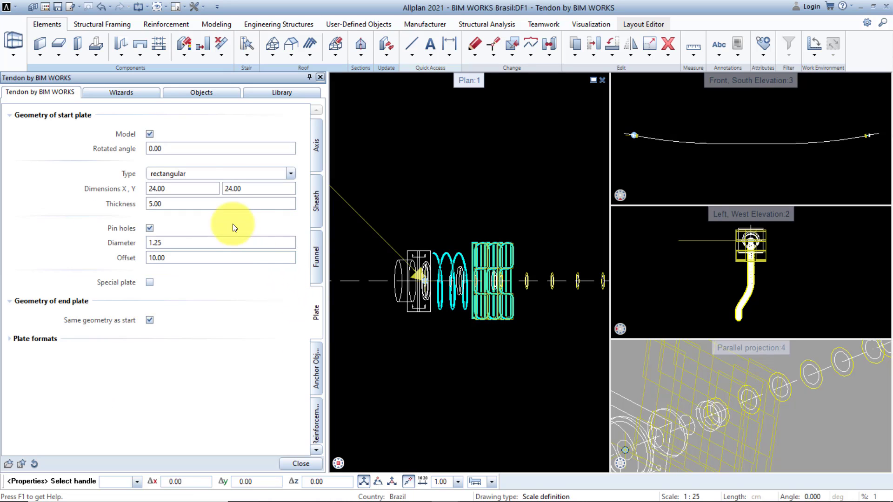
click(149, 133)
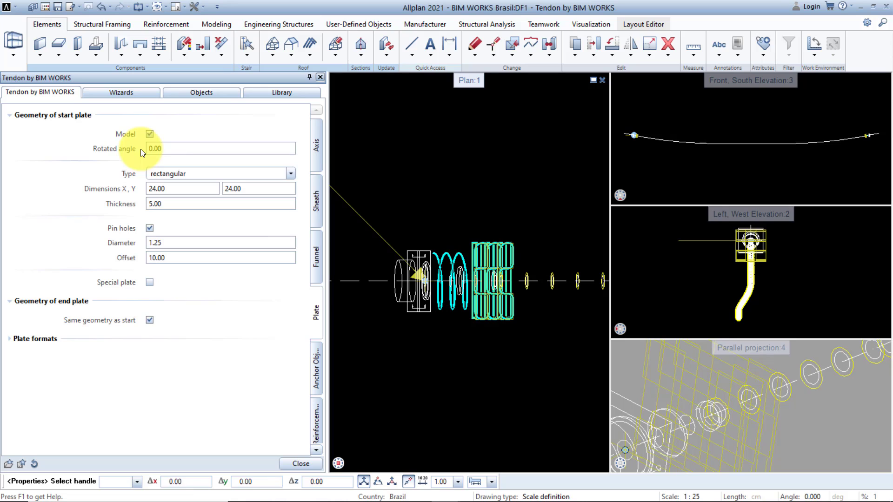
click(199, 173)
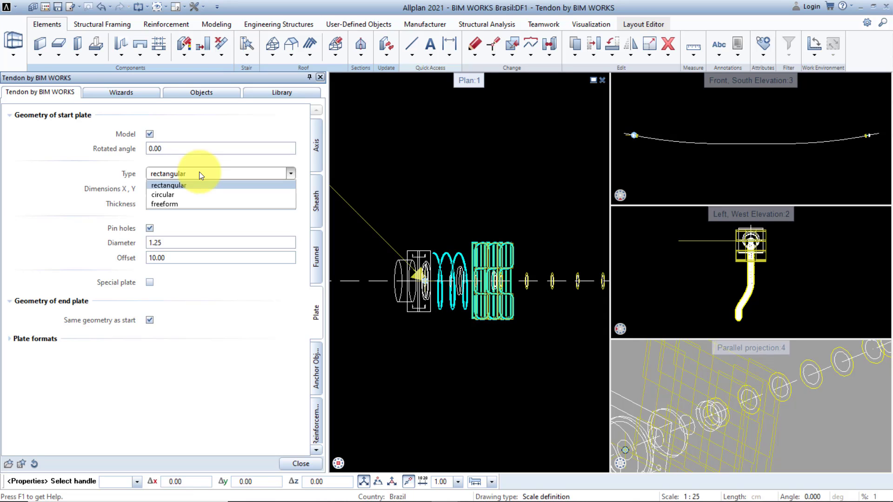
click(199, 185)
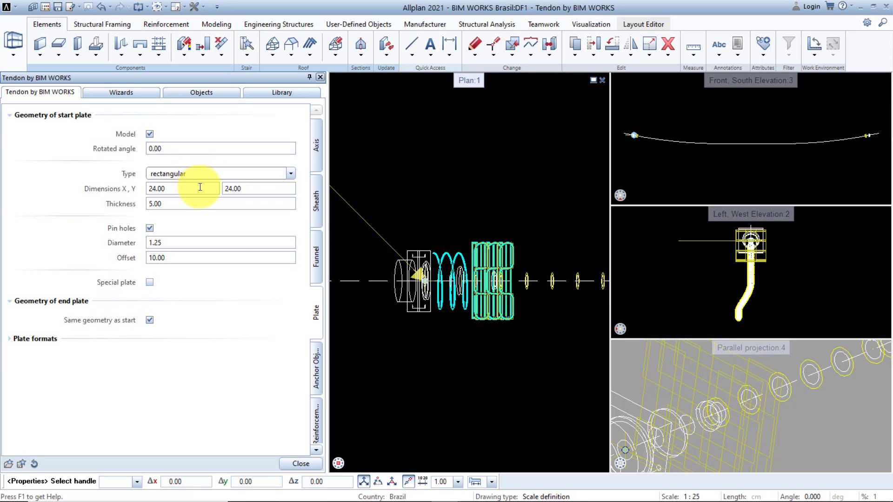
click(199, 188)
click(229, 187)
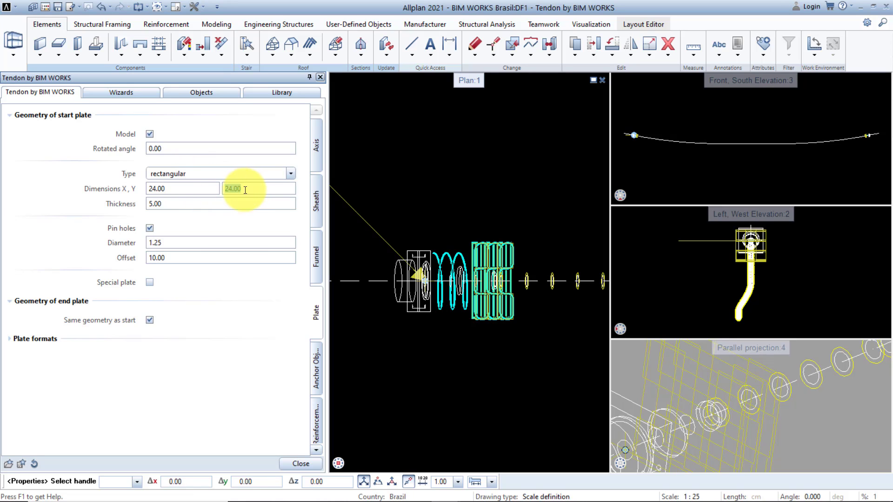
click(230, 203)
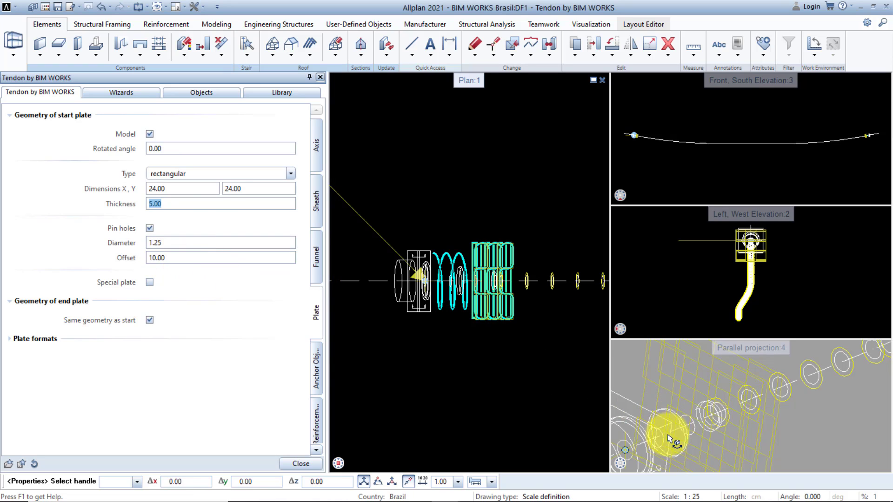
middle_drag(667, 438, 697, 409)
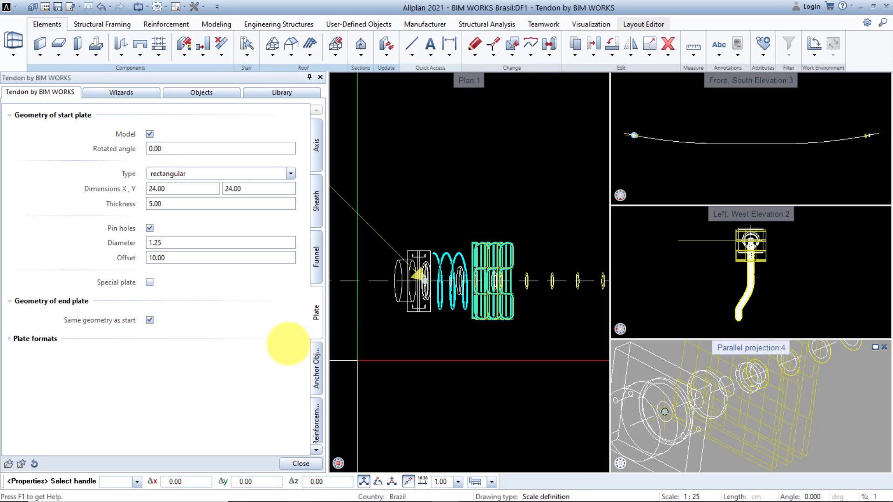
Turn on the special plate for the start plate and review its stiffener thickness, tube height and tube diameter.
click(150, 283)
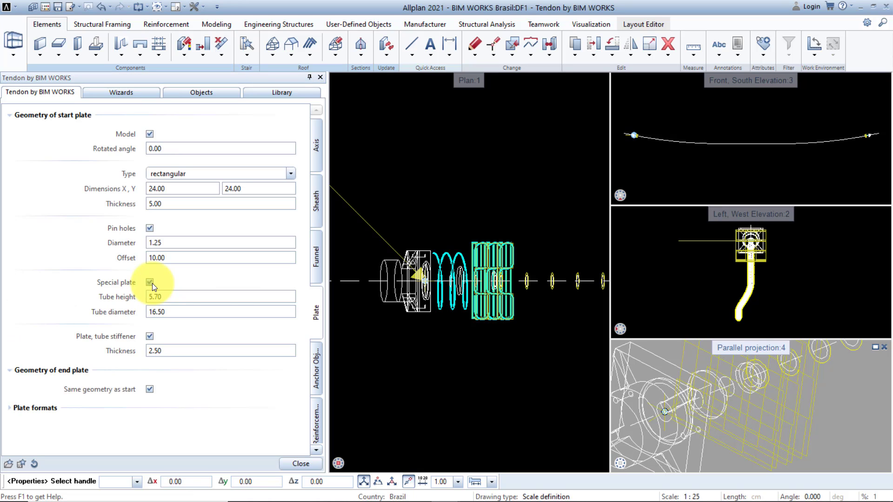
middle_drag(658, 428, 693, 396)
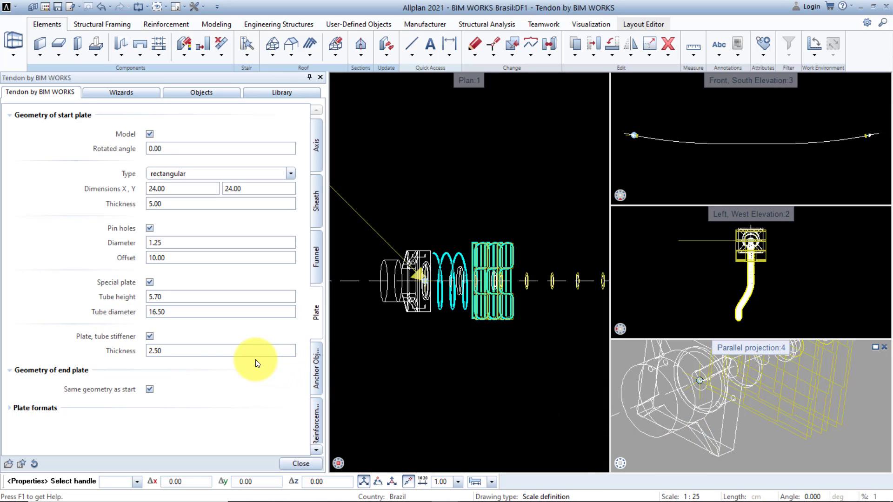
click(167, 349)
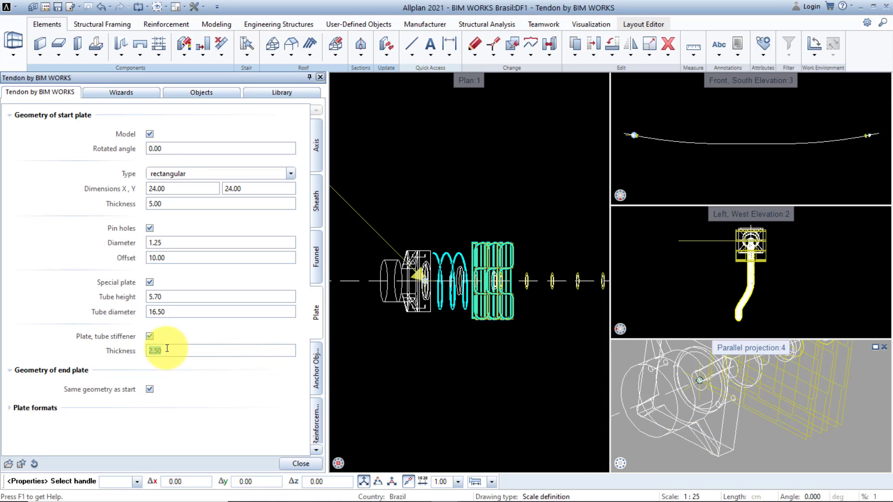
click(175, 296)
click(176, 312)
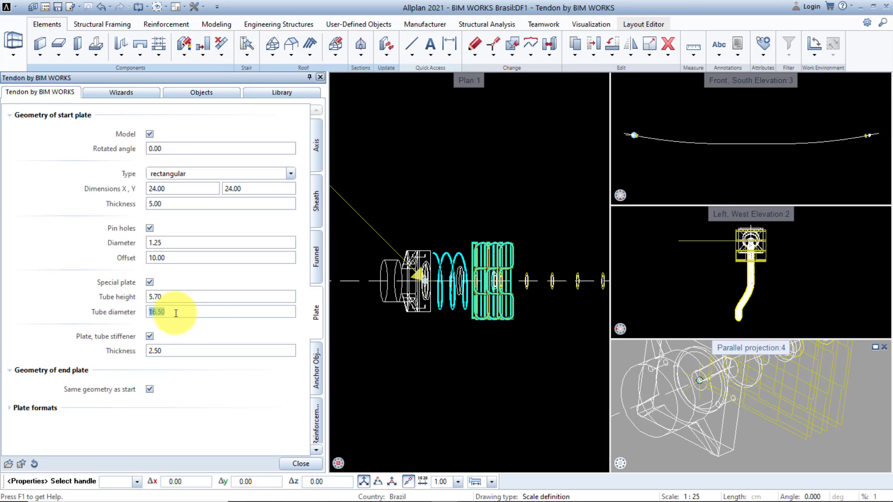
Review the start anchor object's type options, diameter and length, keeping the circular type.
click(313, 359)
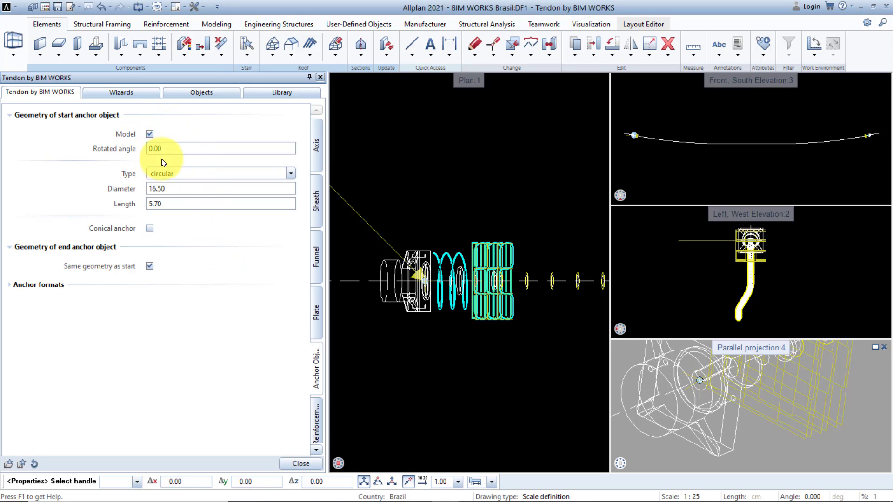
click(201, 180)
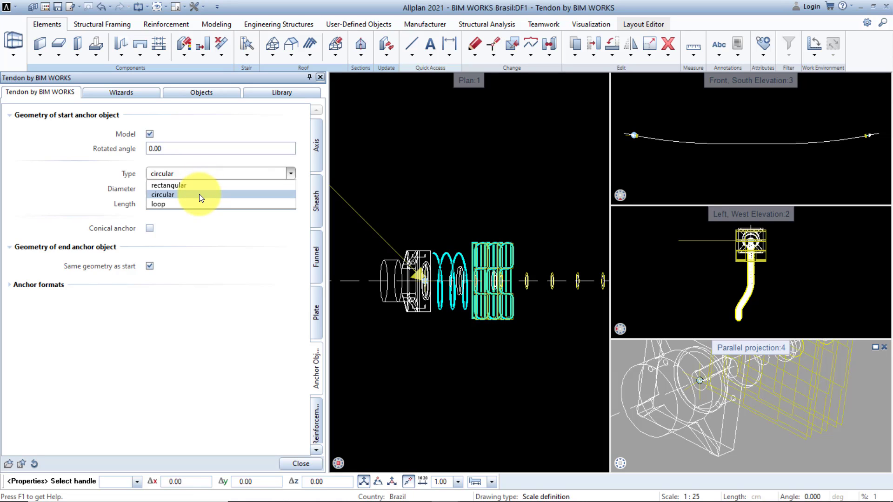
click(199, 194)
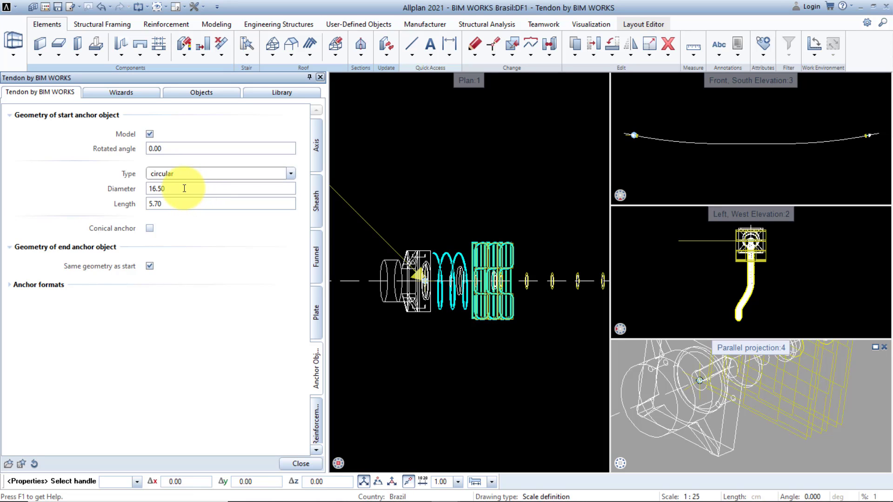
click(184, 188)
click(182, 202)
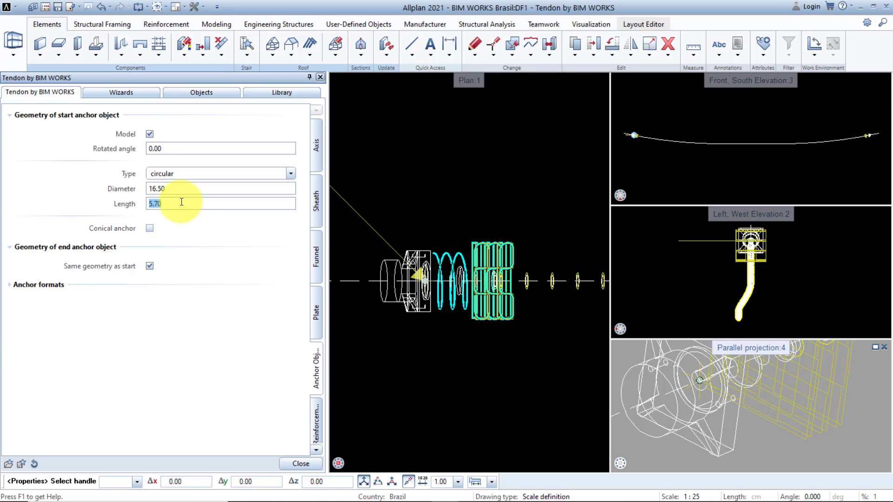
Try a conical shape for the circular start anchor with an END diameter of 30.
click(149, 230)
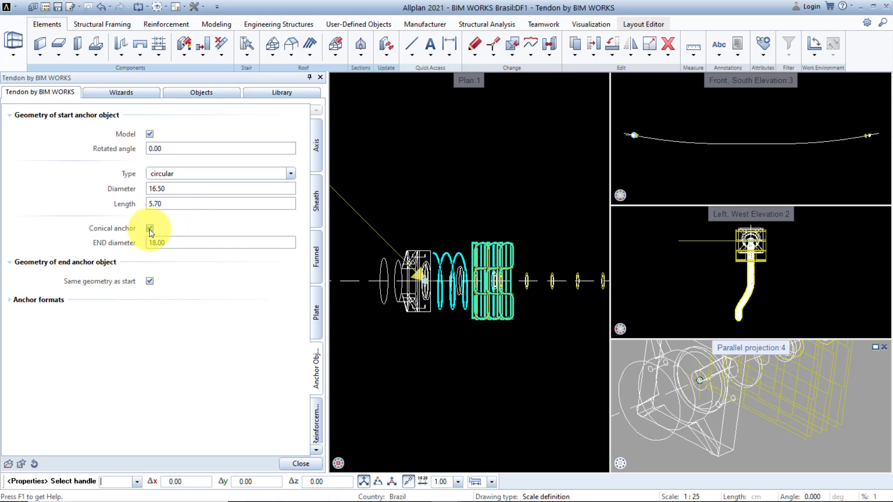
click(173, 243)
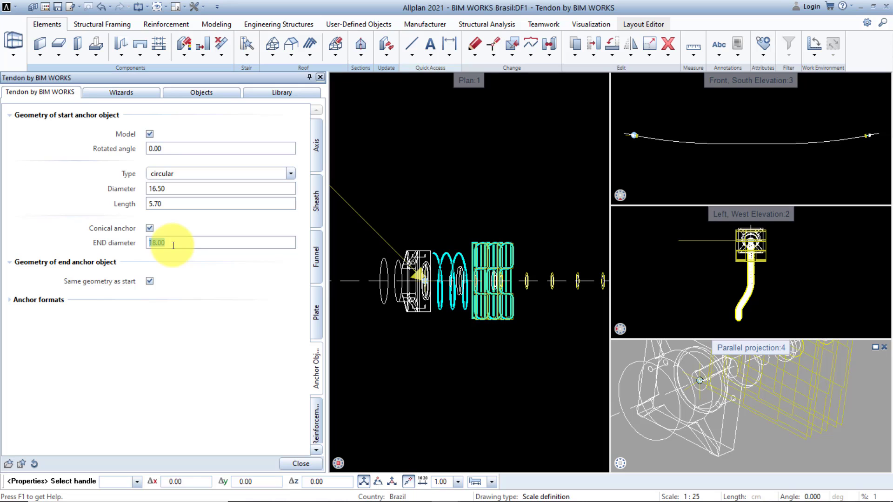
text(30)
key(Return)
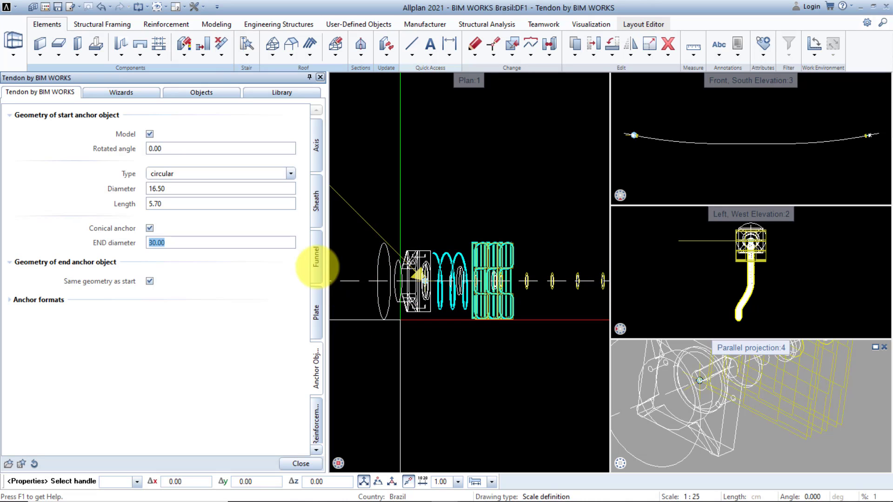
Change the start anchor object to the loop type and set its length to 50.
click(217, 175)
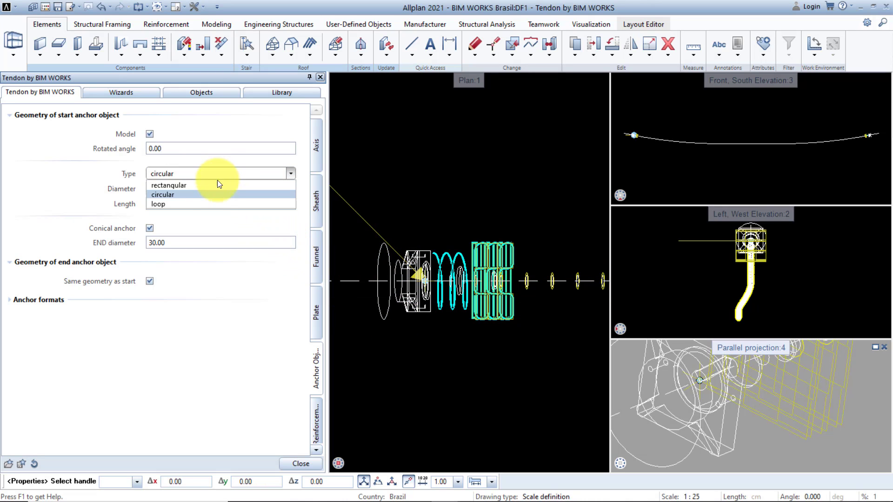
click(221, 204)
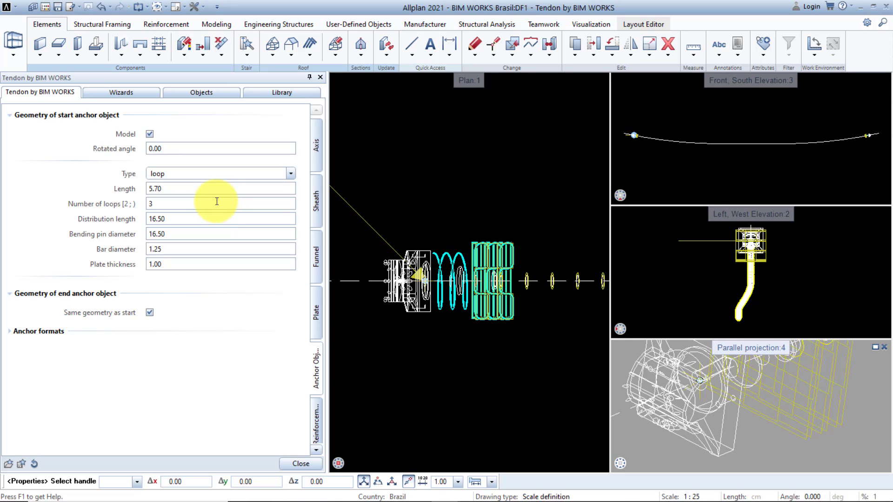
click(203, 187)
text(50)
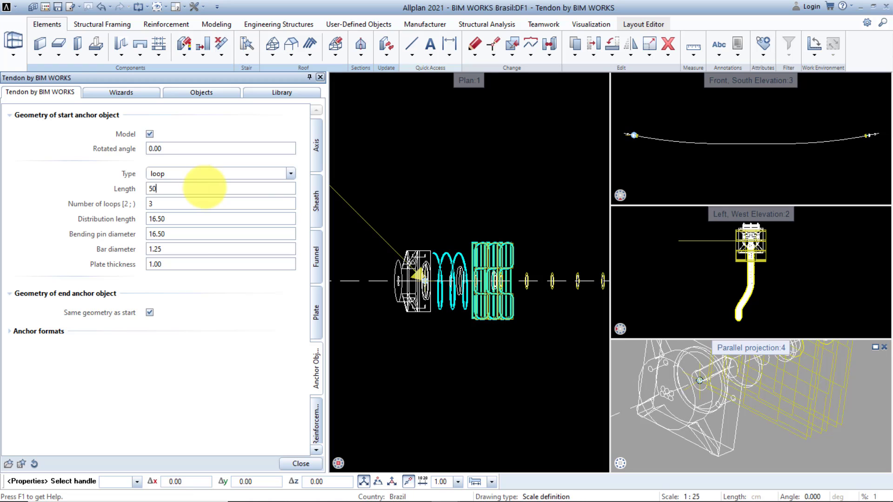
key(Return)
middle_drag(378, 304, 455, 310)
scroll(370, 276, up, 2)
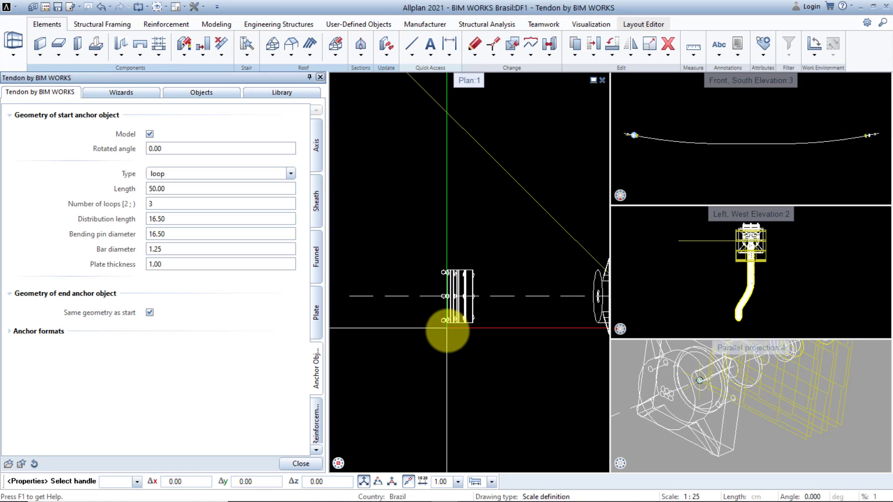
Try a loop distribution length of 50 for the start anchor, and set it to 16 instead.
click(197, 219)
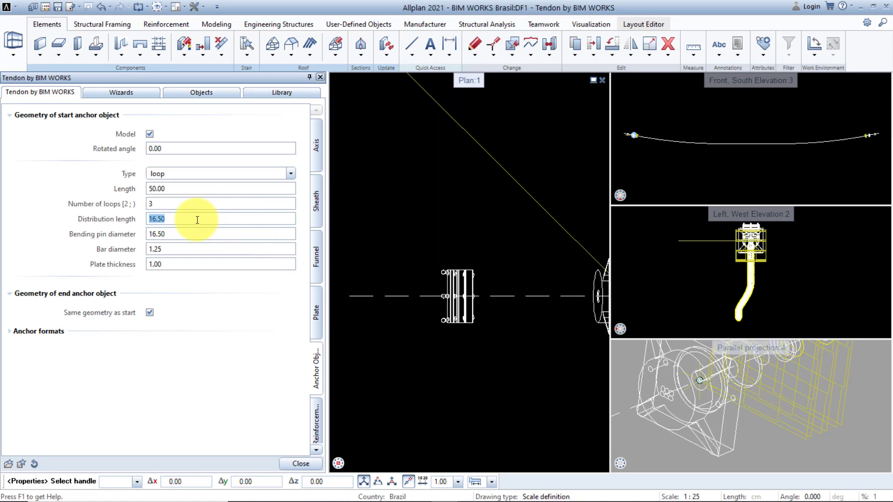
text(50)
key(Return)
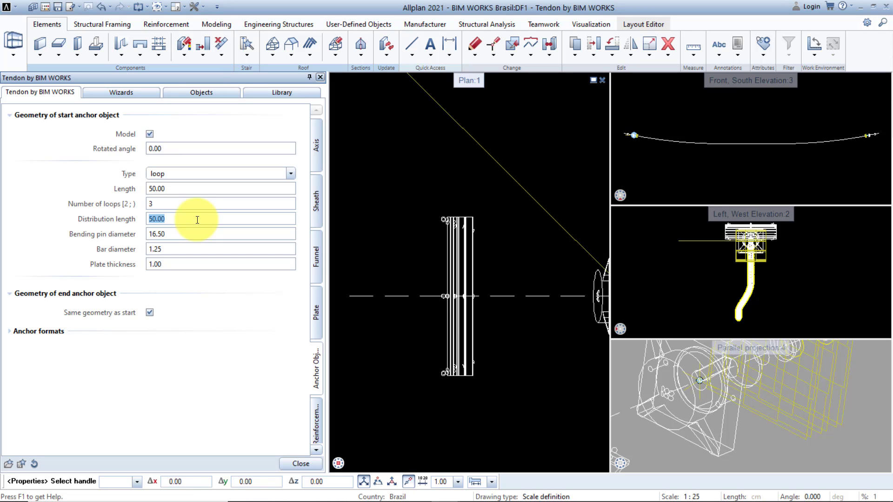
text(16)
key(Return)
Review the loop anchor's bending pin diameter, bar diameter and plate thickness, and its anchor format settings.
click(204, 234)
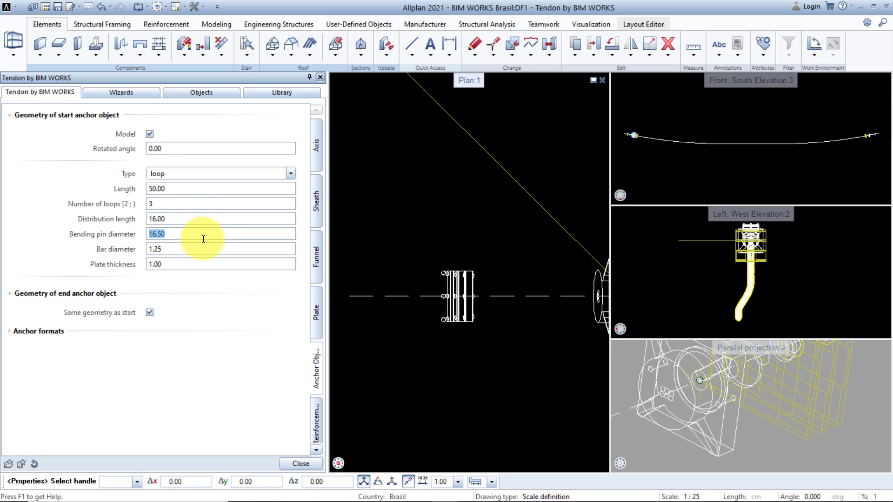
click(202, 251)
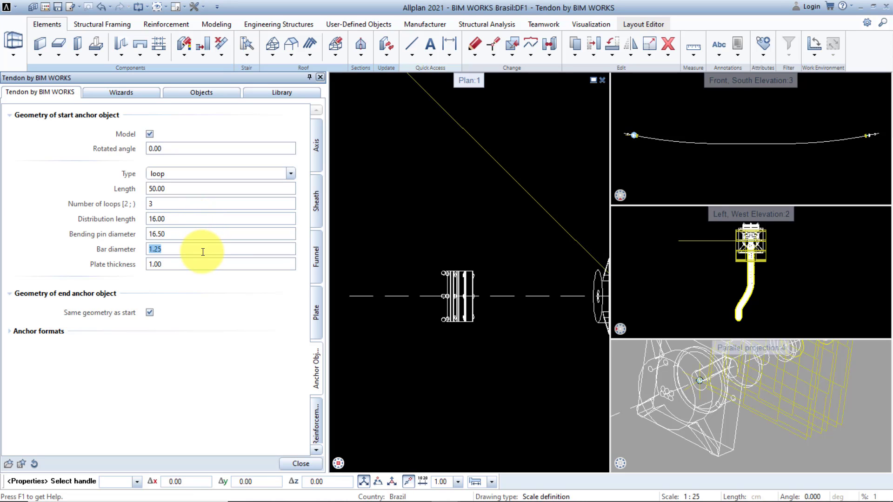
click(201, 263)
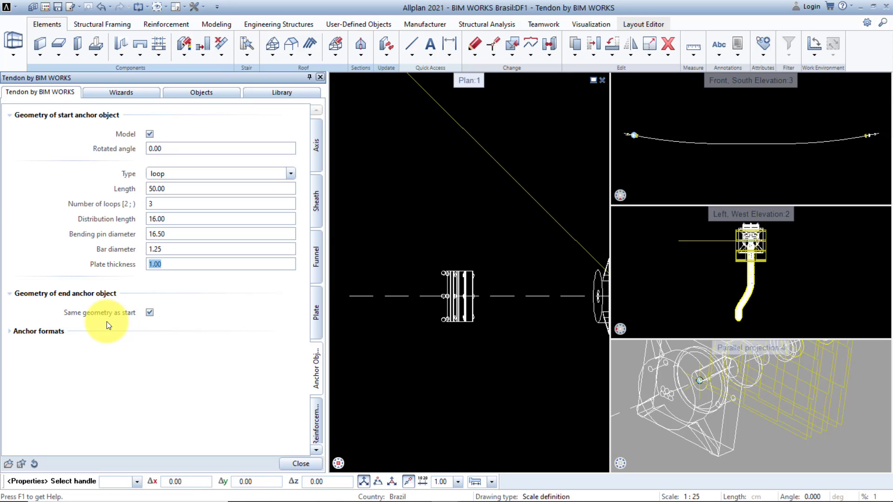
click(69, 333)
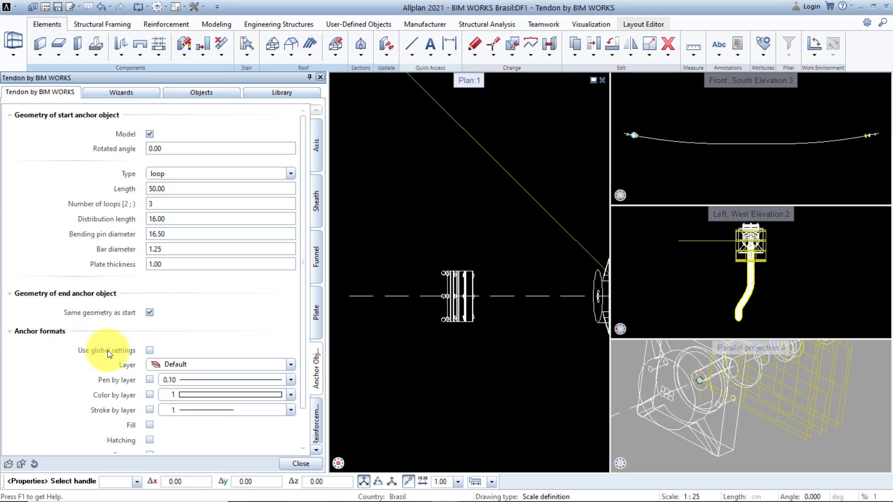
Open the tendon's reinforcement parameters and examine the stirrups and spiral at the start anchor in plan and parallel projection.
click(314, 429)
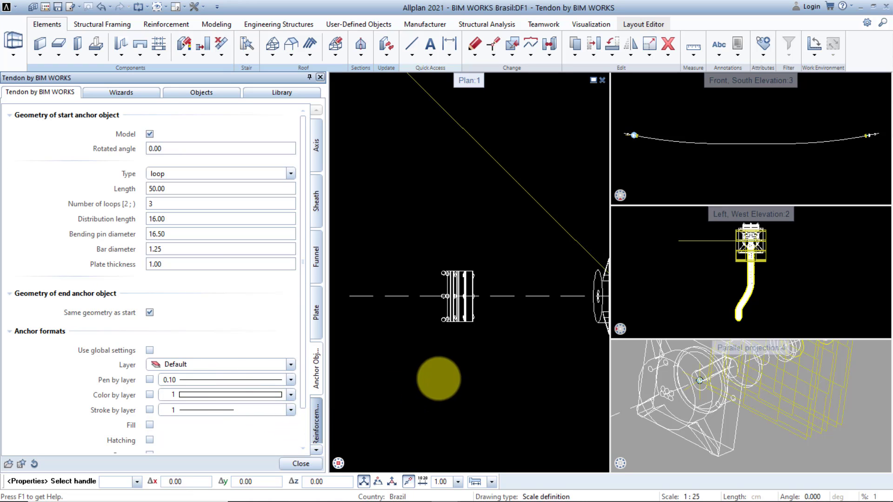
scroll(449, 367, down, 2)
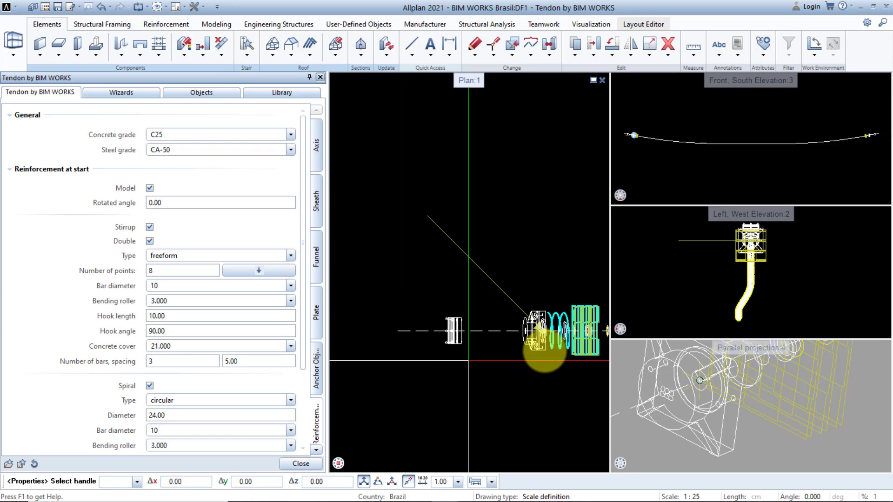
middle_drag(545, 351, 488, 352)
middle_drag(781, 387, 733, 409)
scroll(746, 411, down, 2)
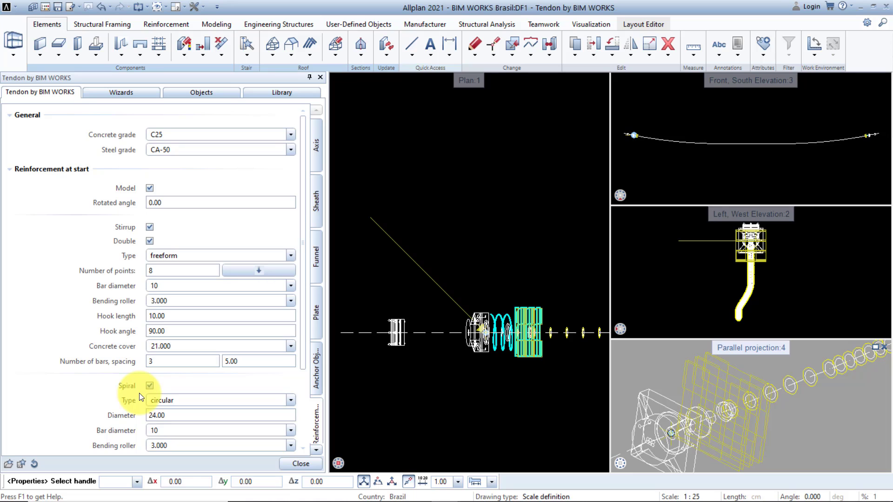
Review the type choices for the start stirrup, keeping freeform, and examine the coordinates of its points.
click(169, 255)
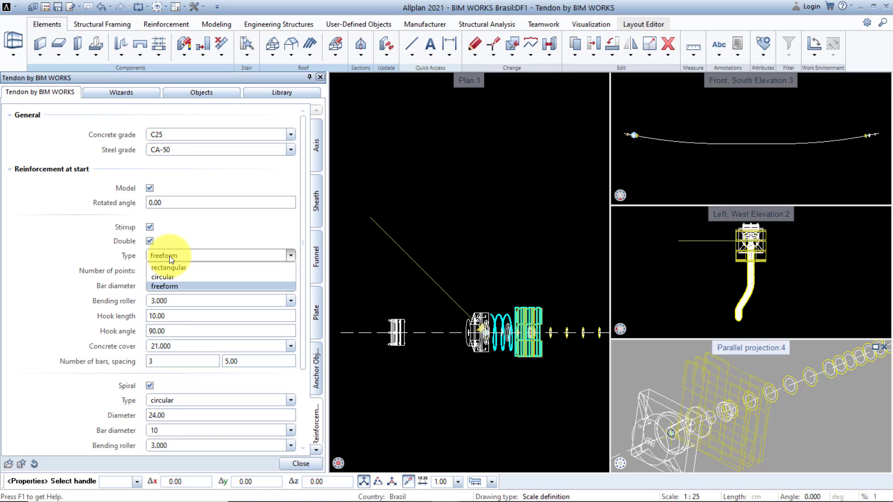
click(175, 284)
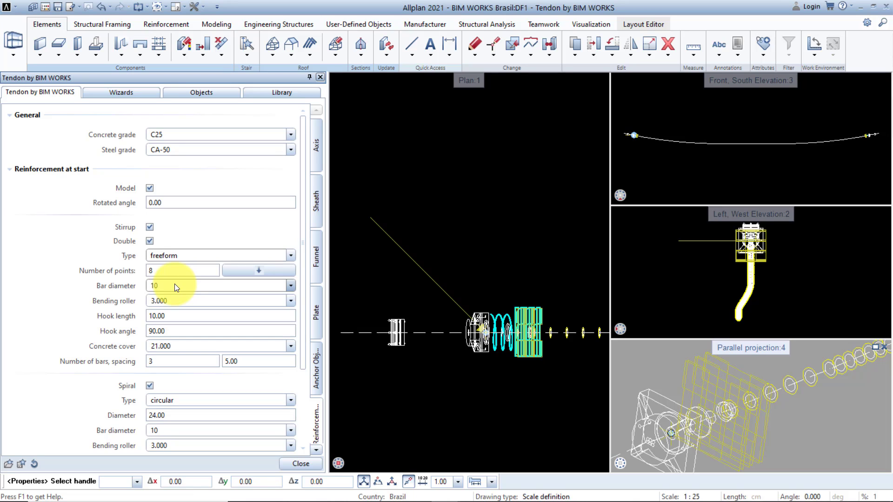
double_click(195, 271)
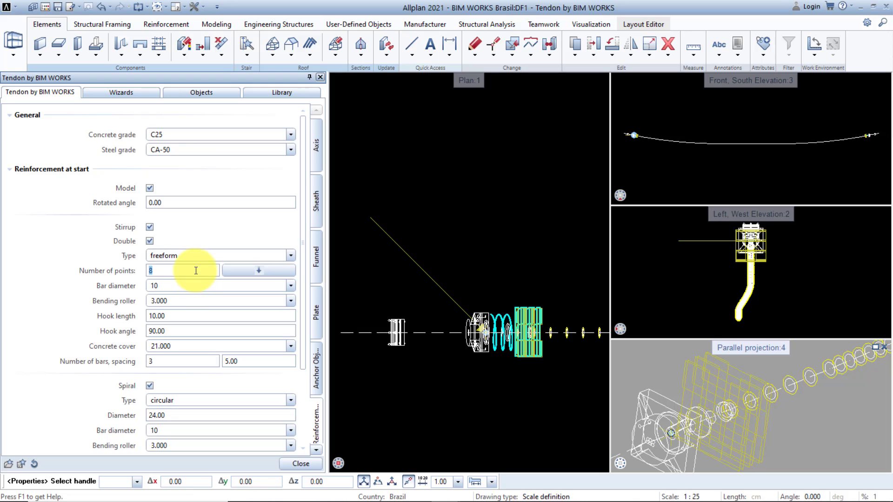
click(230, 270)
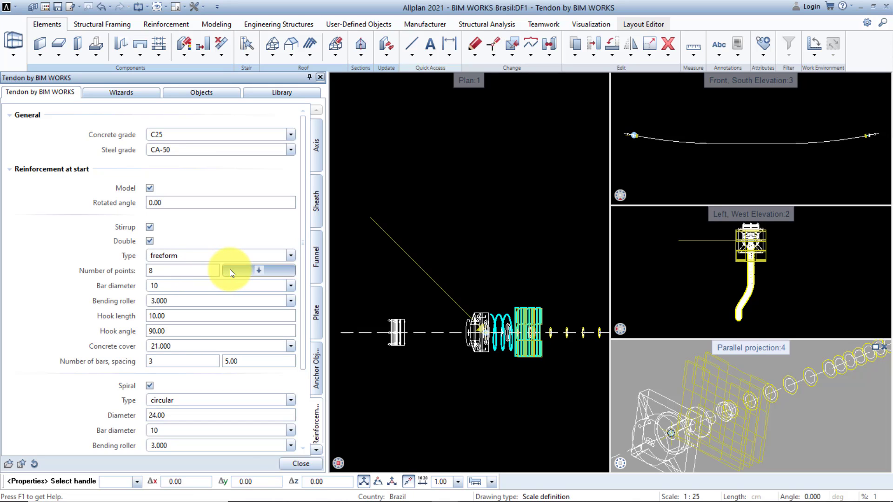
click(230, 269)
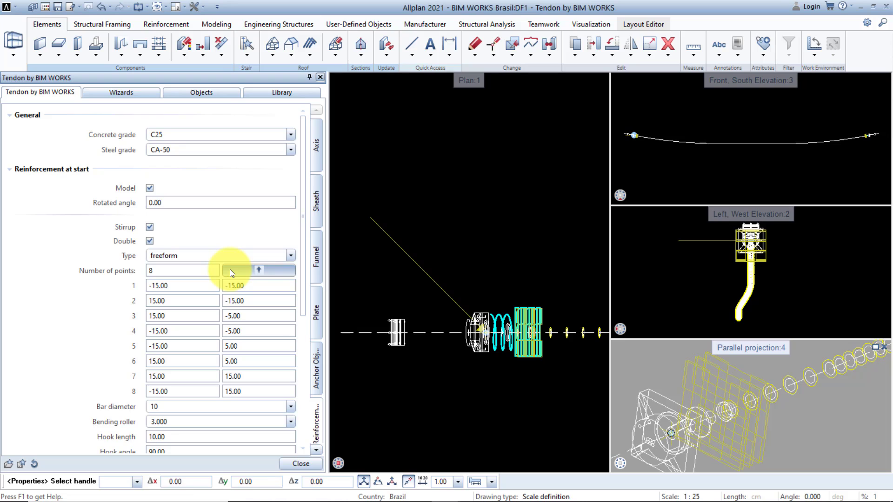
click(230, 269)
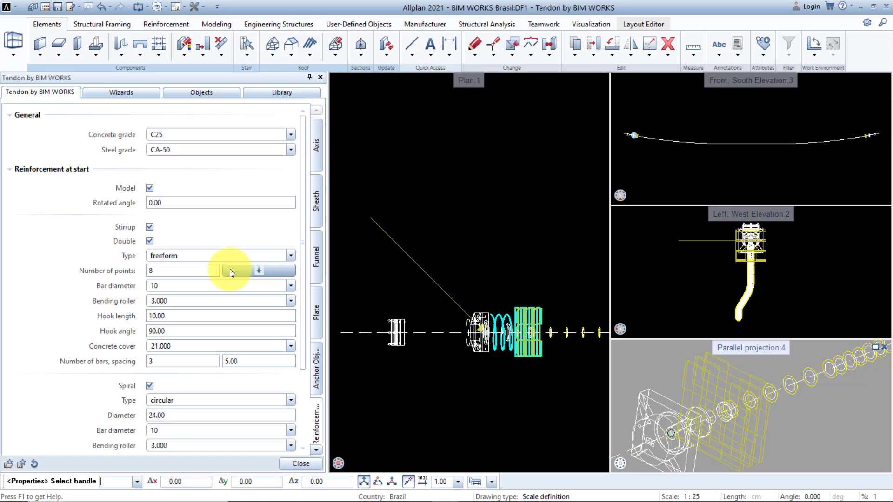
Try the start stirrups with the Double option off, and turn it back on.
click(151, 241)
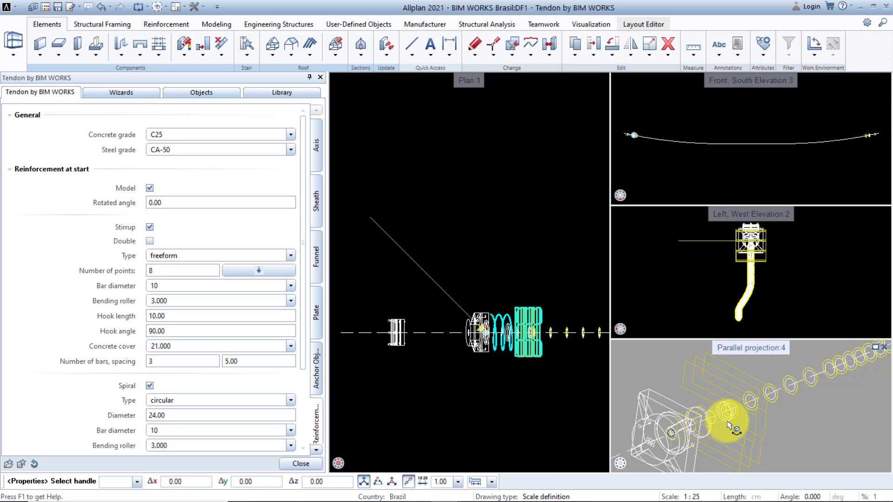
middle_drag(727, 422, 726, 414)
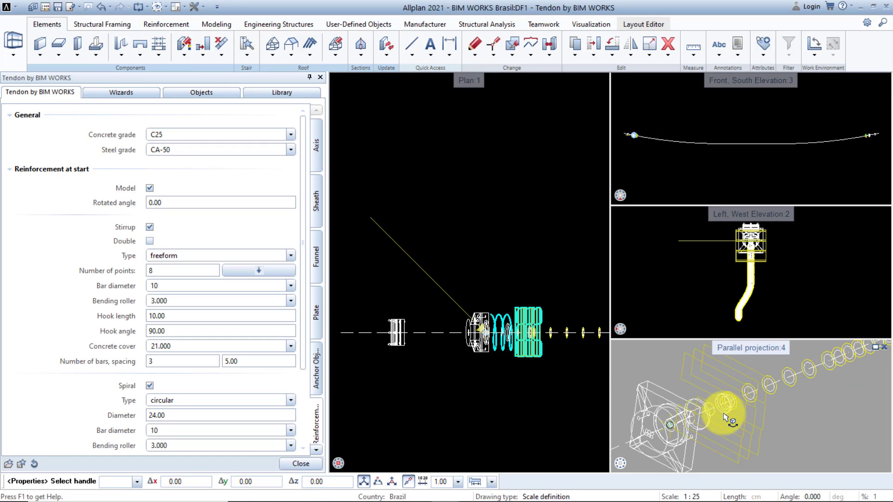
click(149, 241)
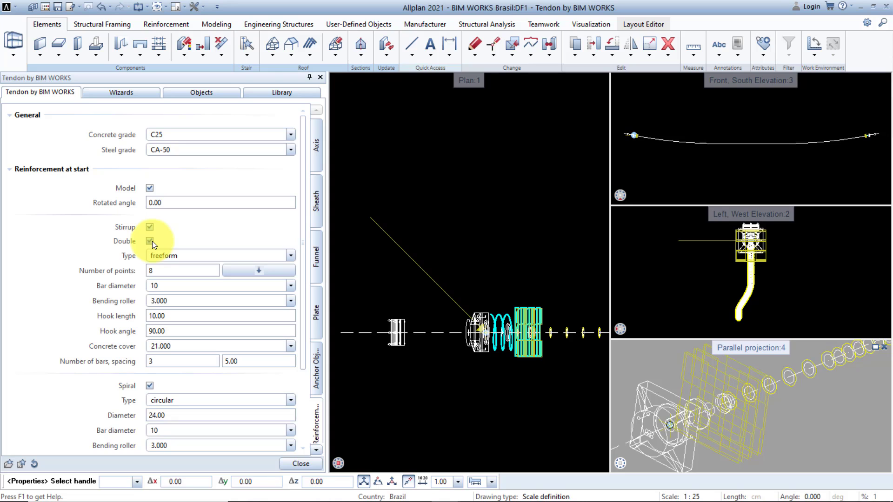
Review the start stirrup's bar diameter, bending roller, hook length and angle, concrete cover, and number and spacing of bars.
click(183, 285)
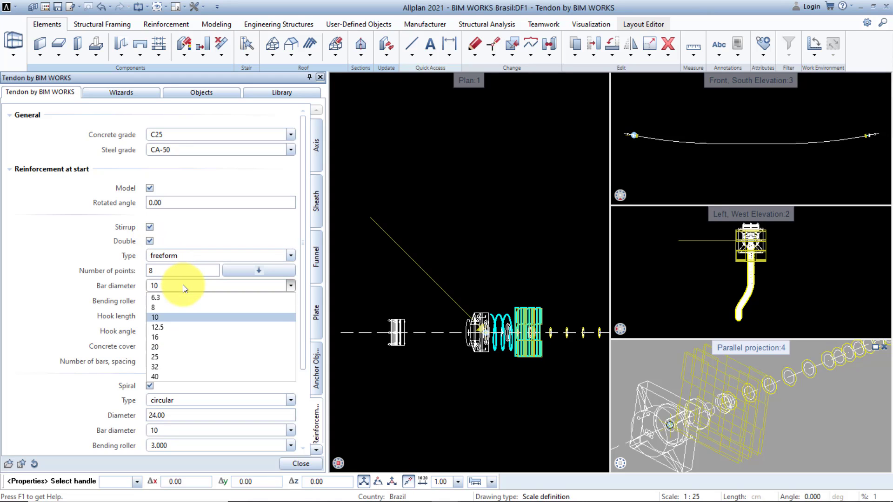
click(183, 285)
click(185, 298)
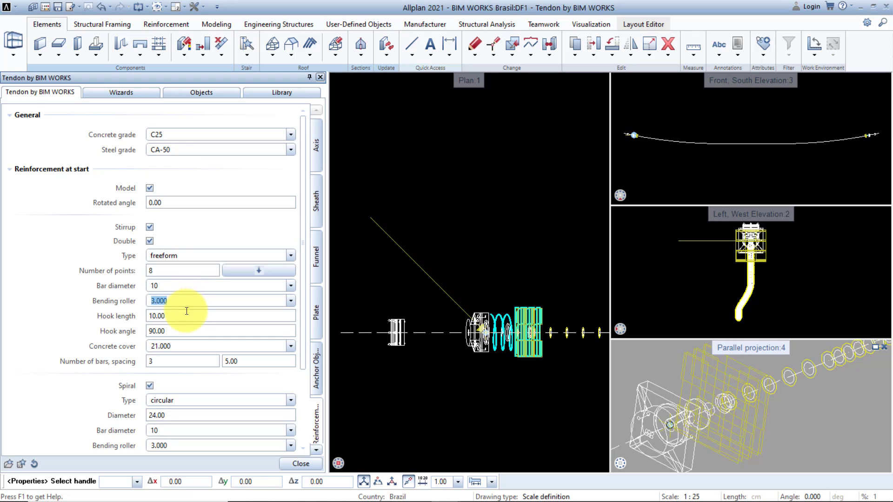
click(188, 315)
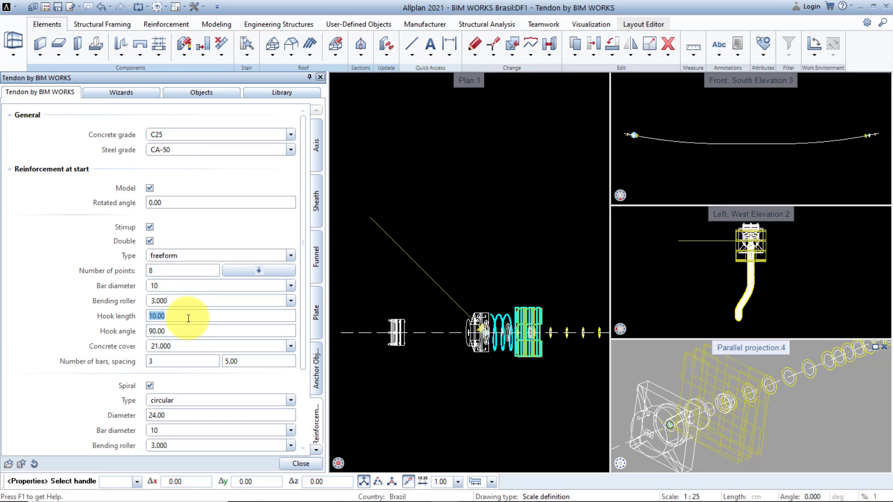
click(191, 330)
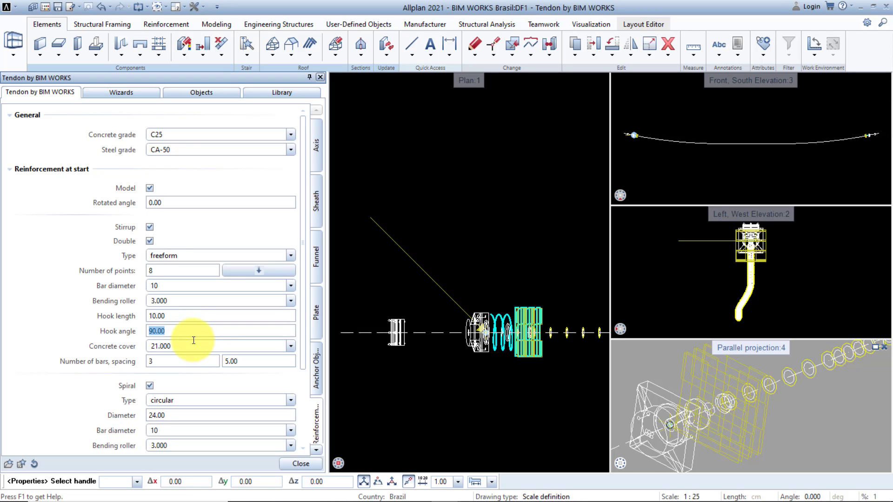
click(194, 344)
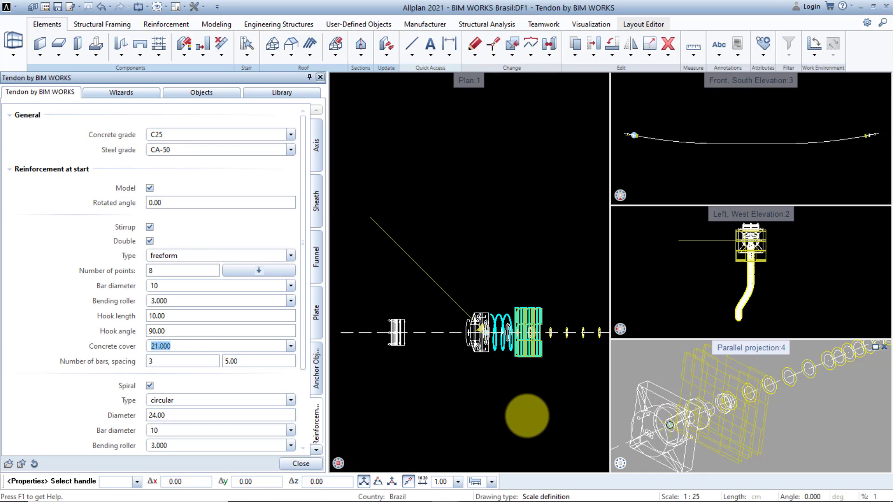
click(177, 360)
click(248, 366)
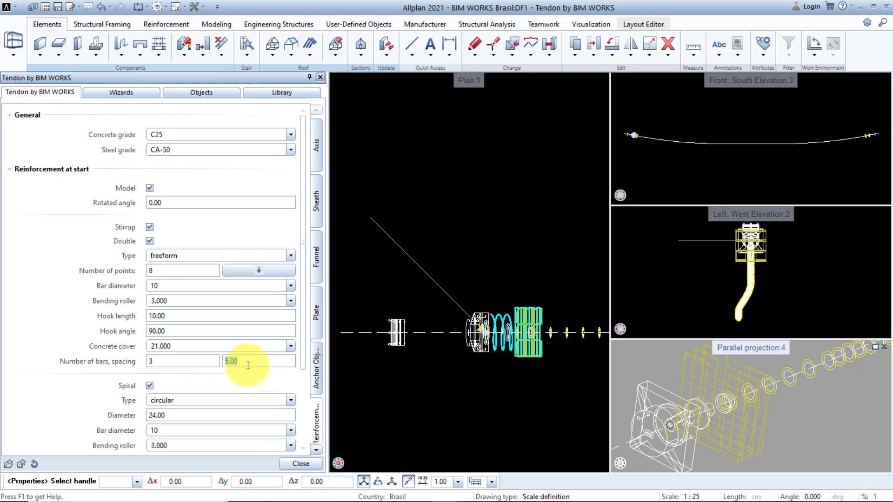
Review the start spiral's number of pitches, pitch length and type choices, keeping the circular type.
drag(302, 350, 307, 426)
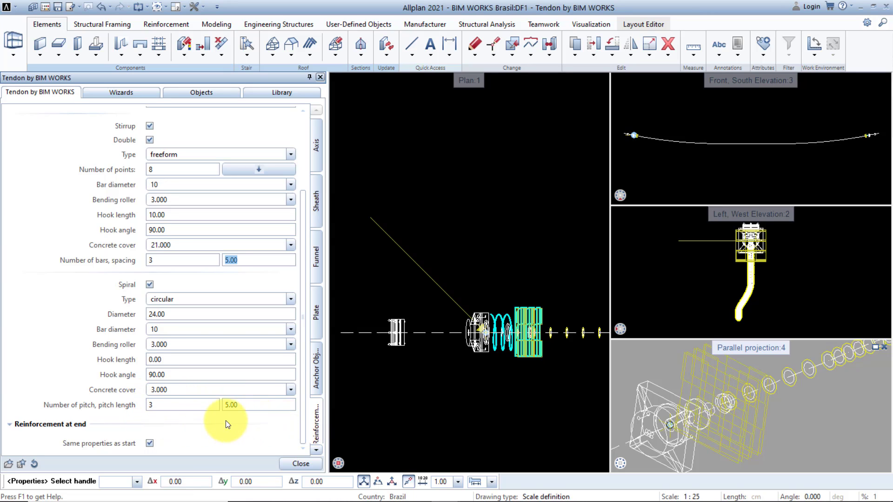
double_click(192, 403)
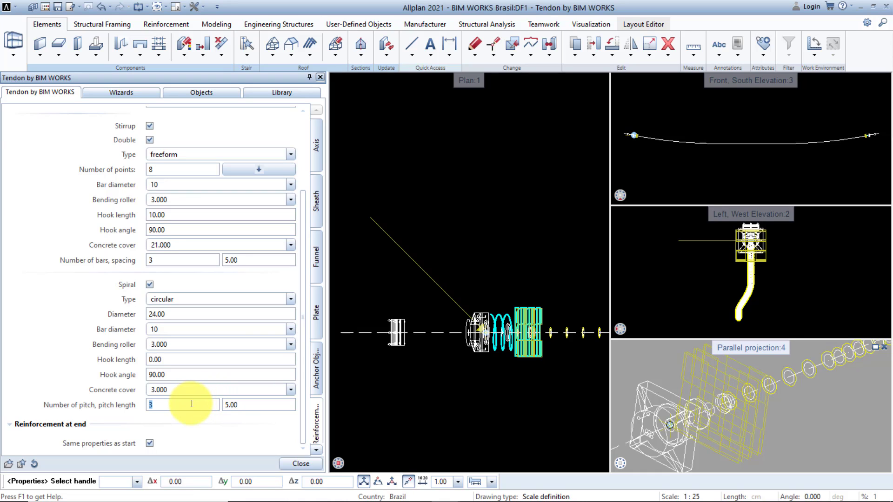
double_click(246, 408)
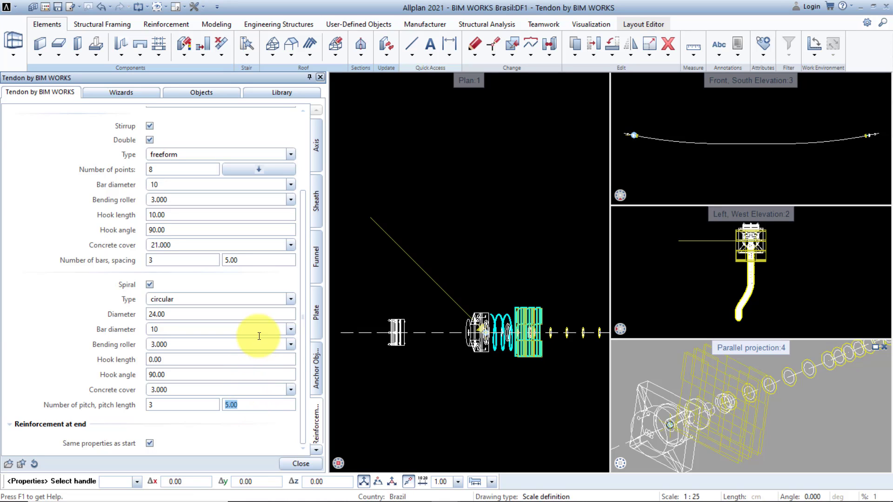
click(269, 300)
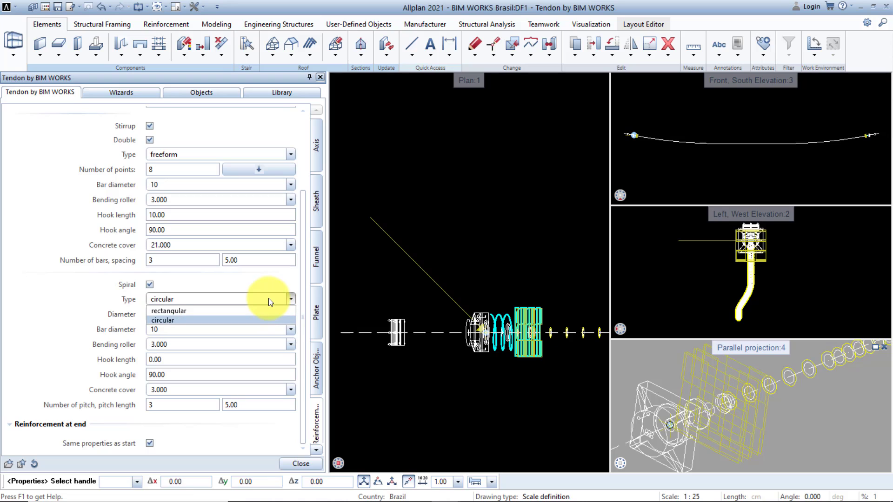
click(259, 320)
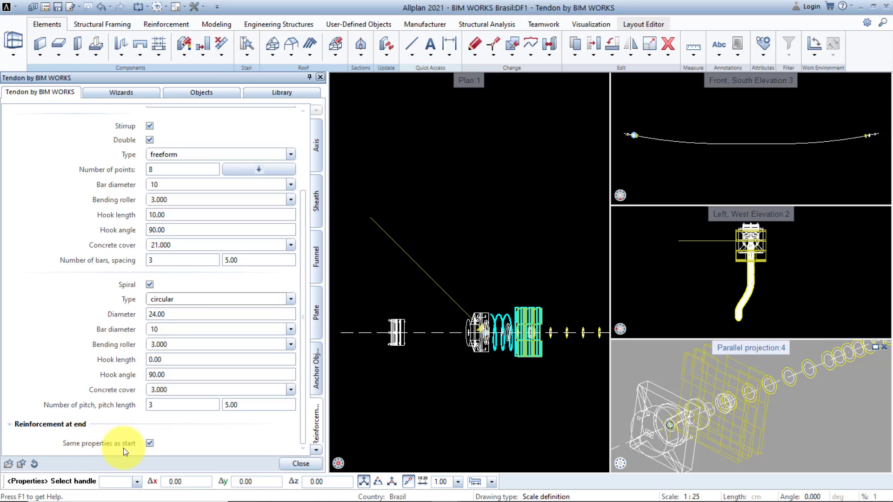
Finish the tendon's parameter edit and inspect its start anchorage and reinforcement in the enlarged parallel projection.
click(289, 464)
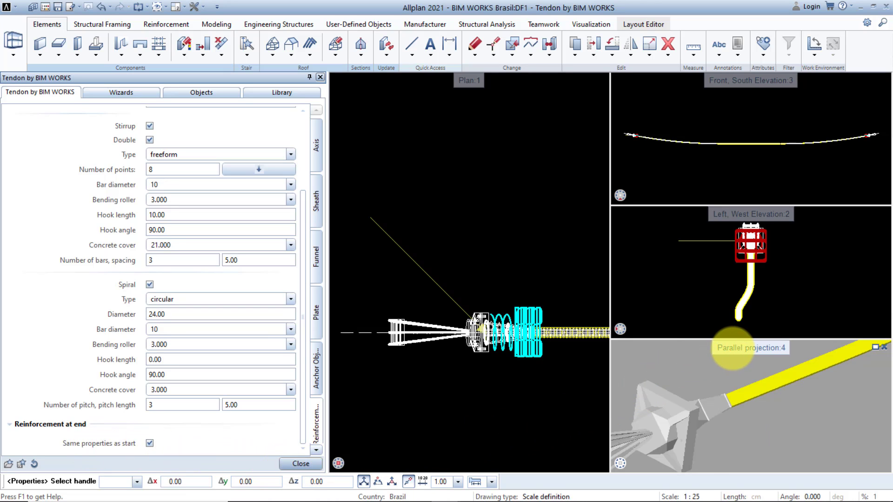
drag(732, 347, 503, 305)
scroll(497, 304, down, 4)
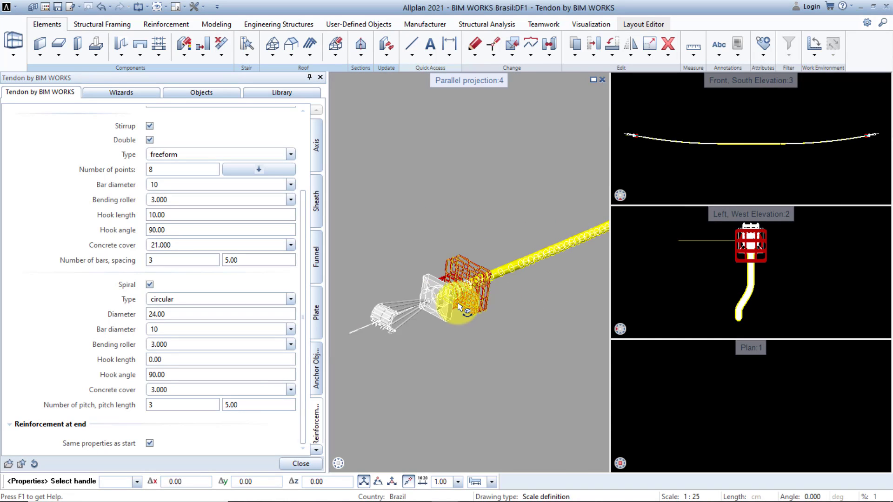
scroll(402, 307, up, 1)
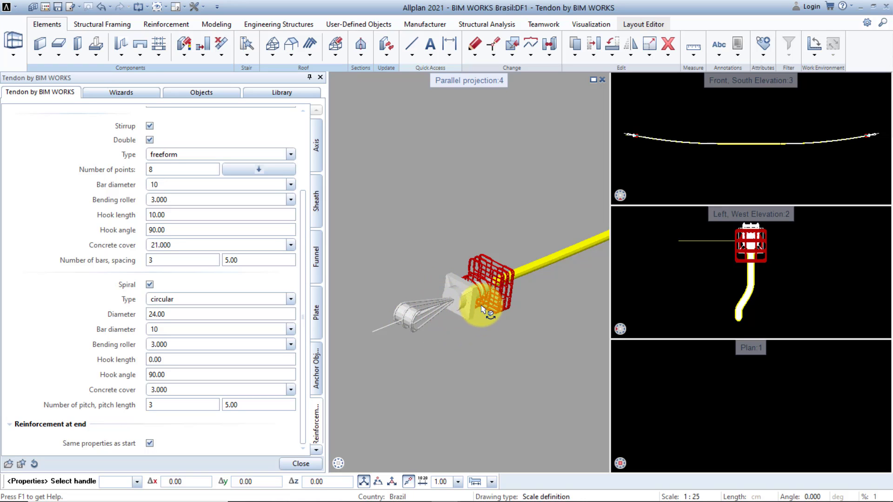
scroll(454, 303, up, 3)
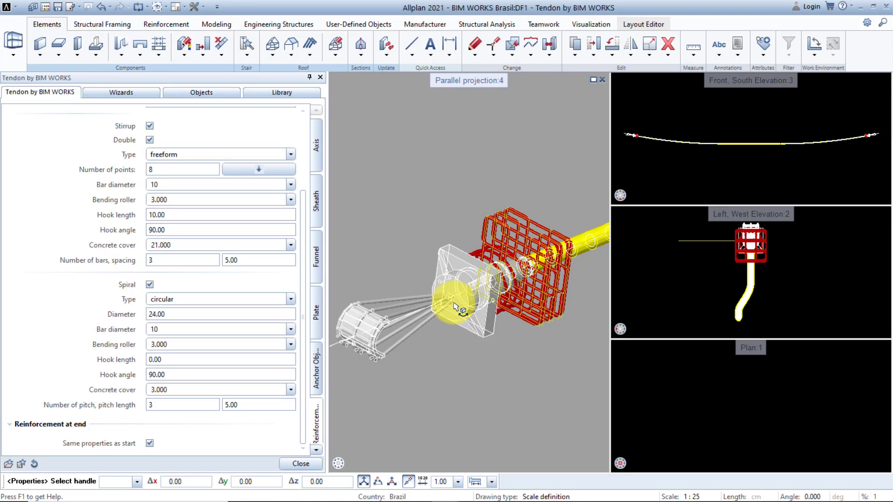